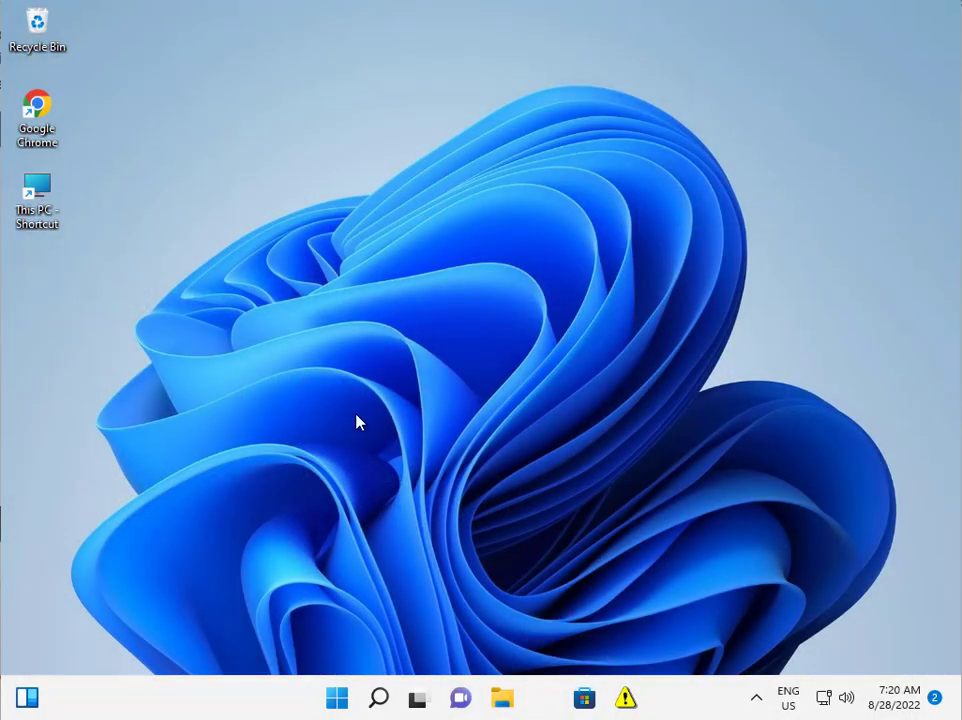
Search for regedit, launch Registry Editor and approve its elevated access.
click(337, 700)
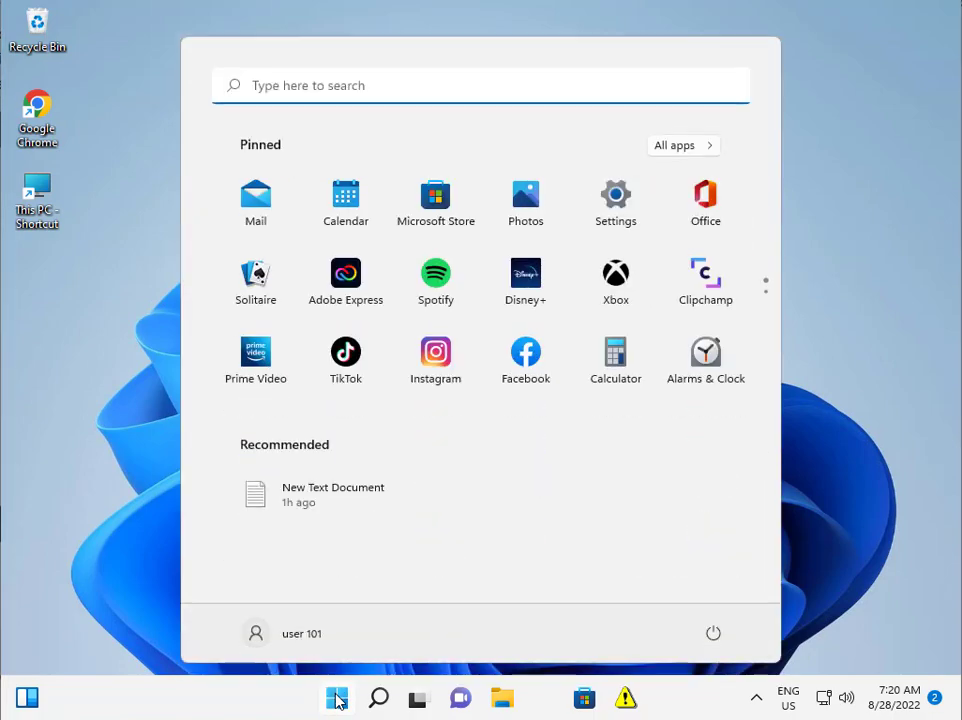
text(rege)
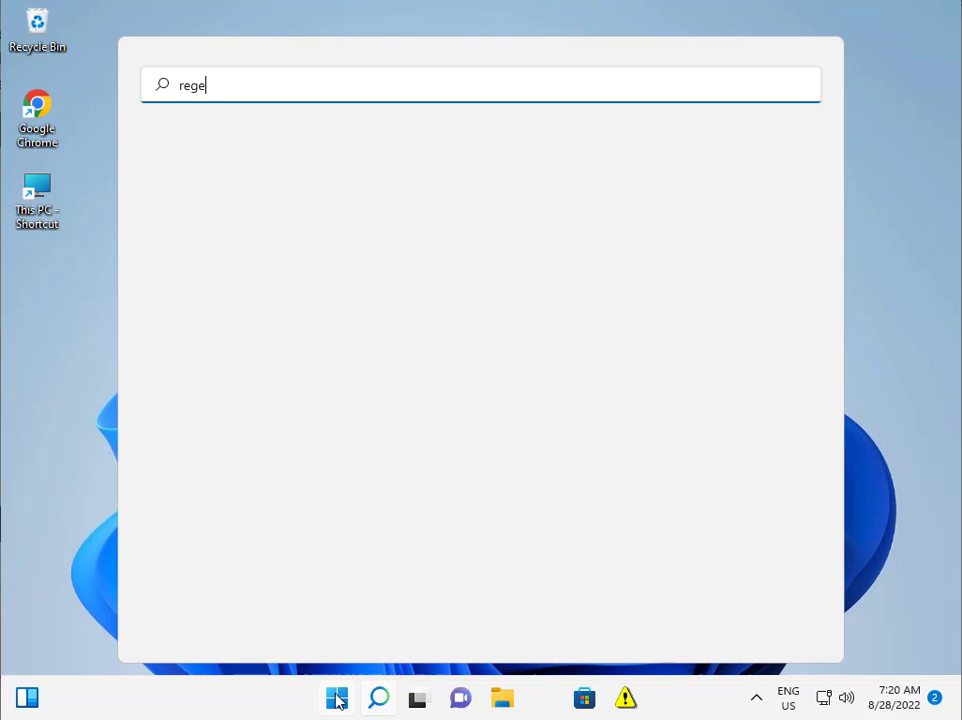
text(di)
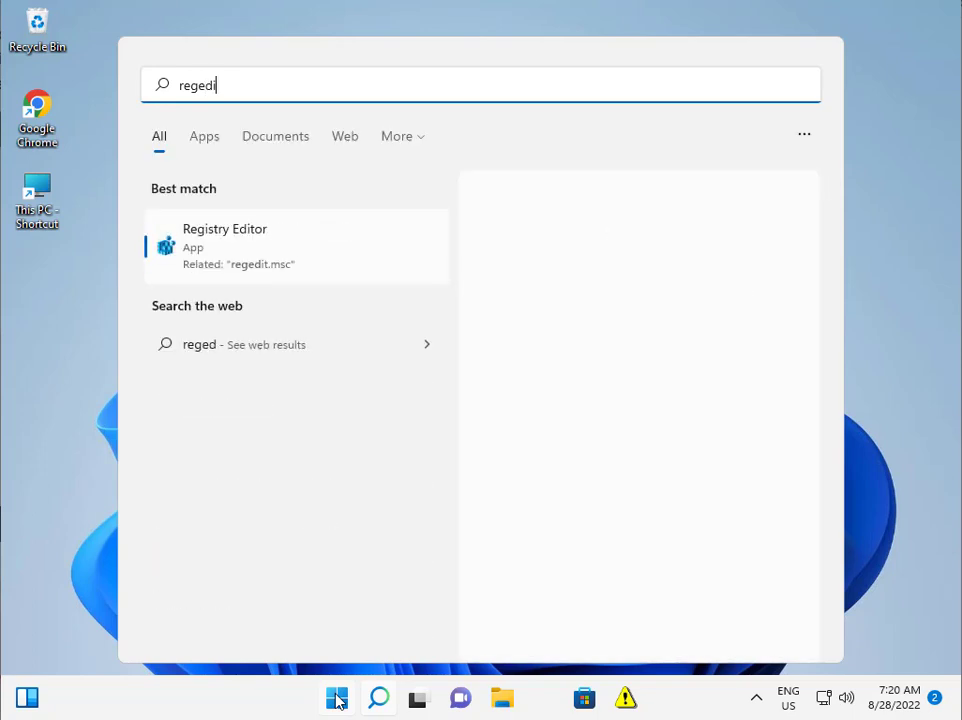
text(t)
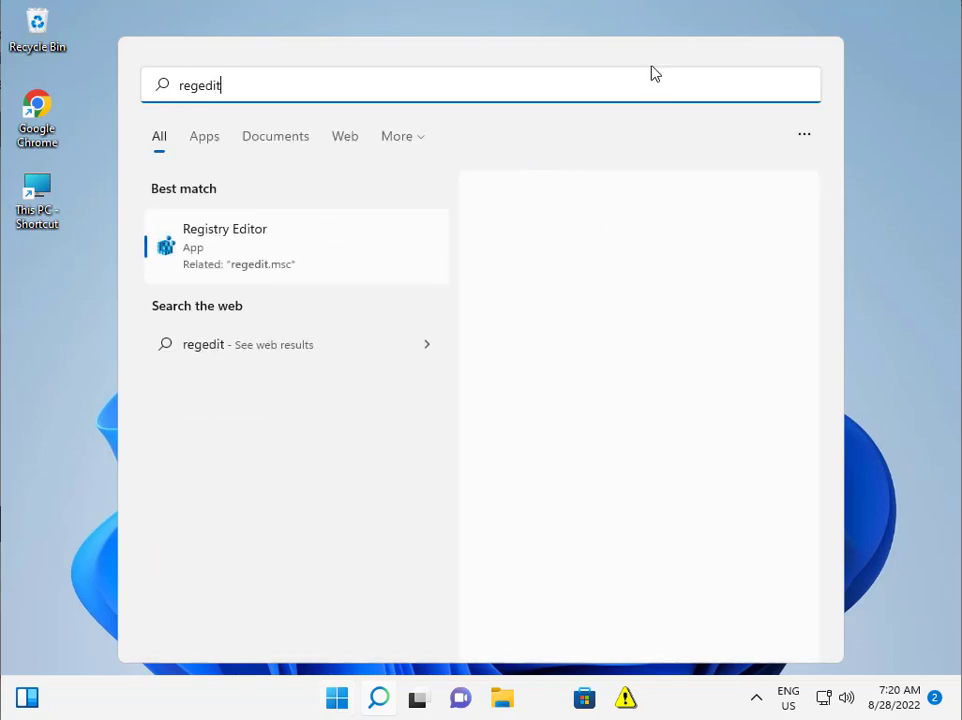
click(214, 258)
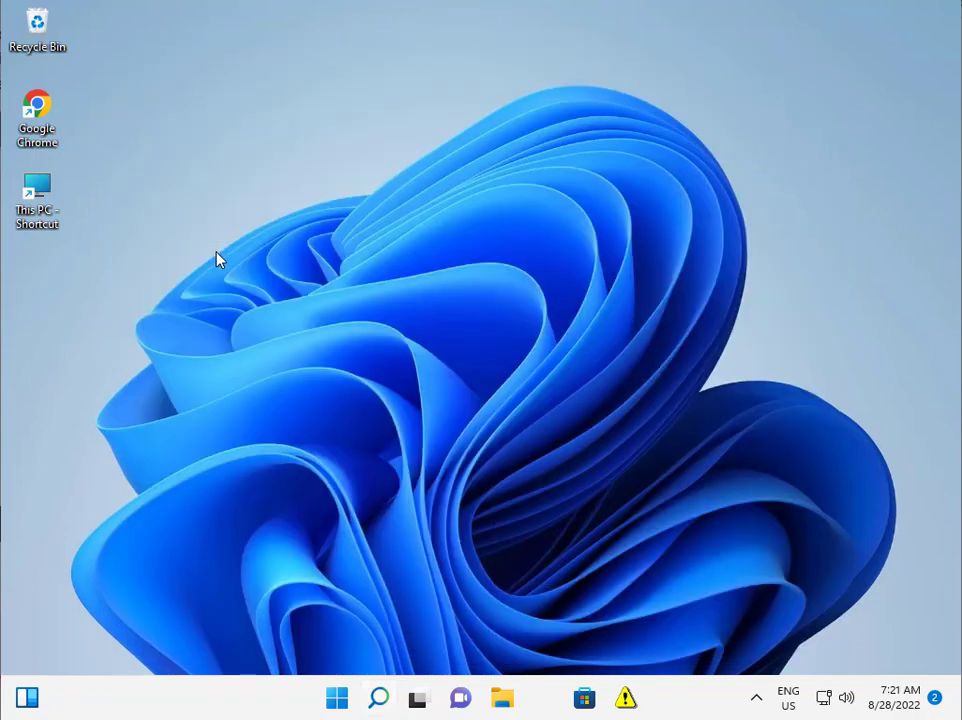
click(382, 486)
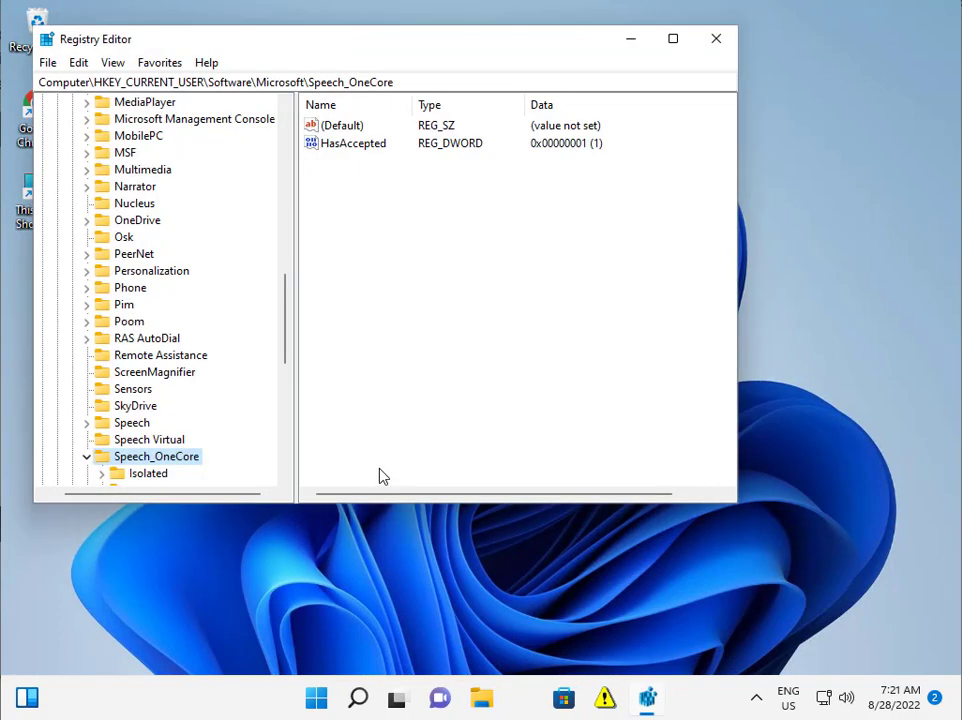
Collapse the previously expanded registry branches and open the HKEY_CURRENT_USER\Software\Classes key.
drag(288, 311, 290, 143)
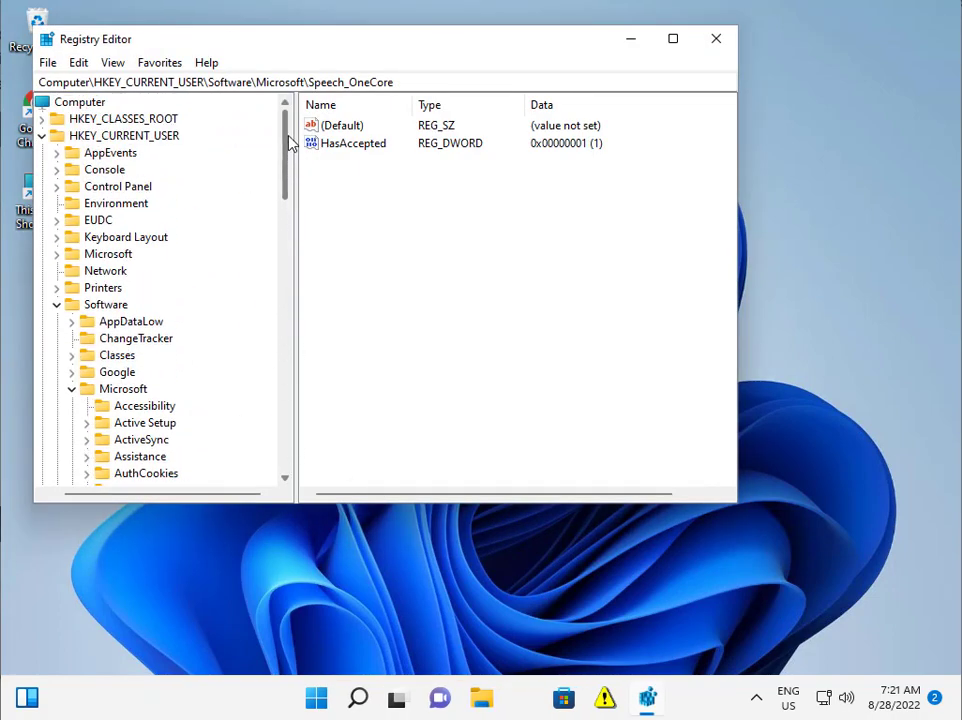
click(43, 136)
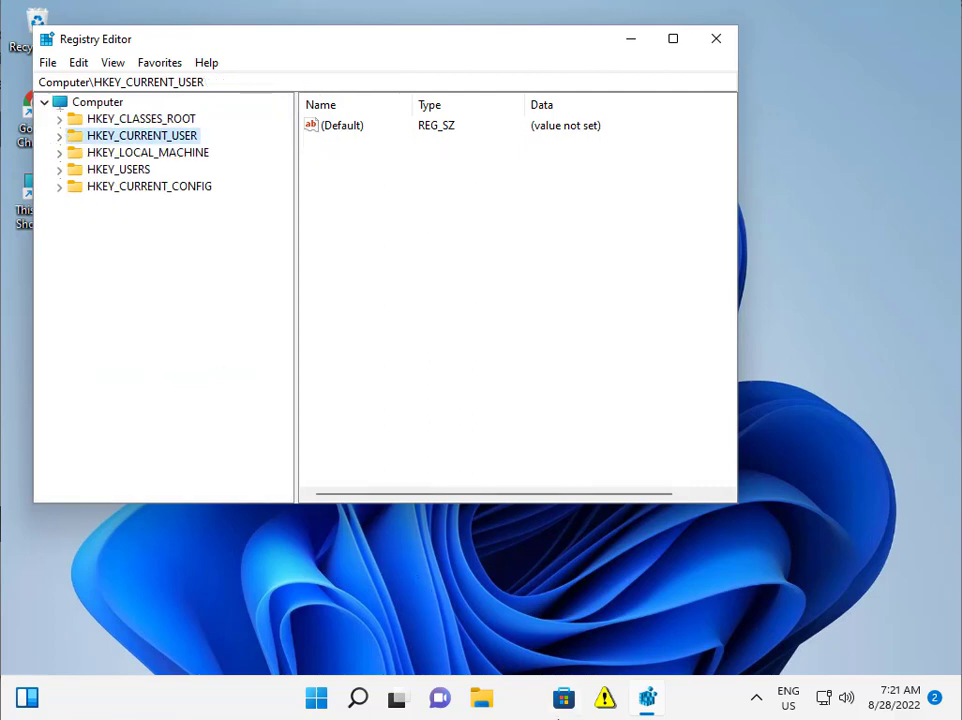
click(59, 136)
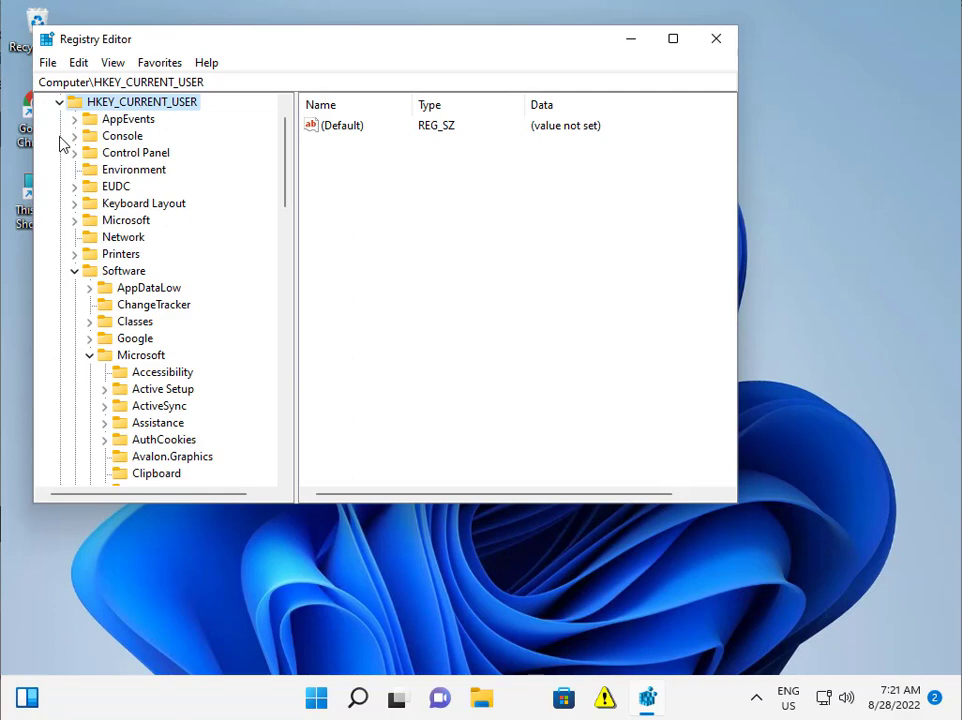
click(74, 271)
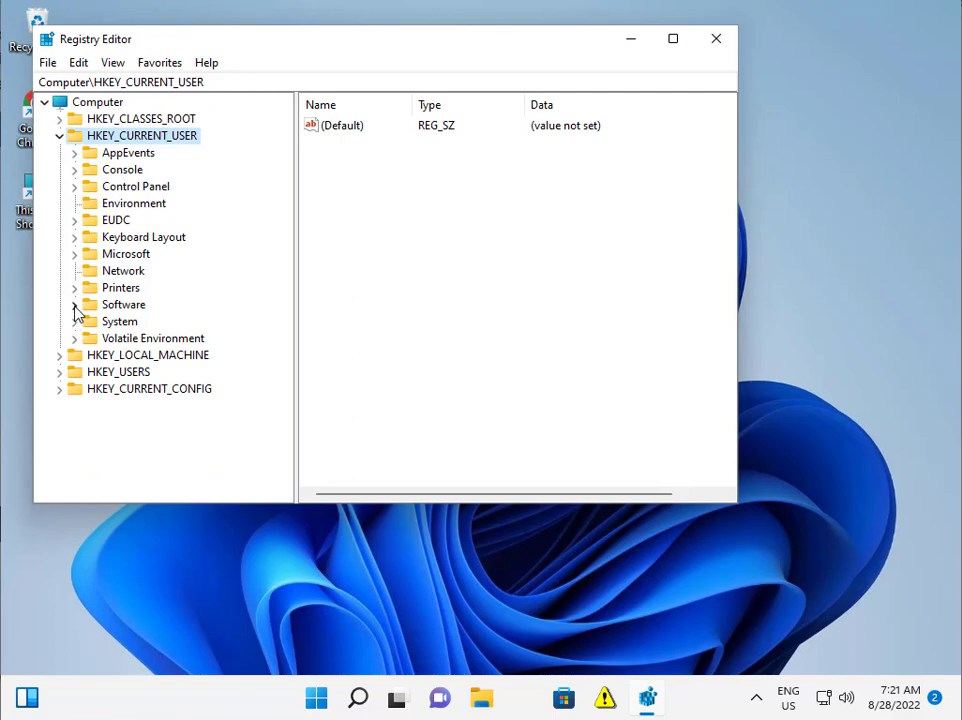
click(74, 305)
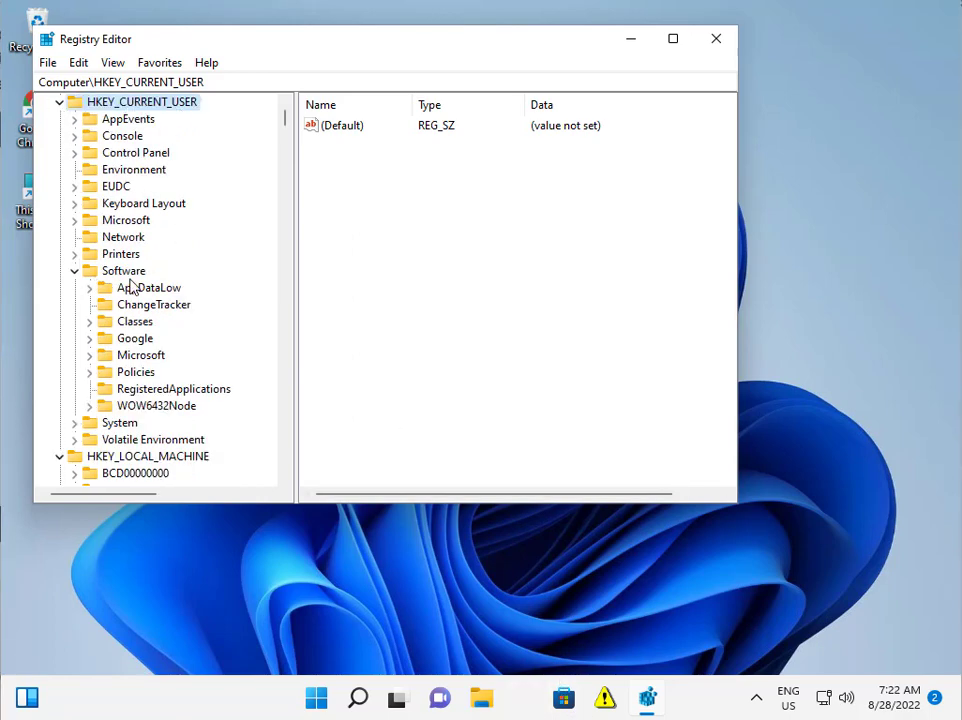
click(90, 321)
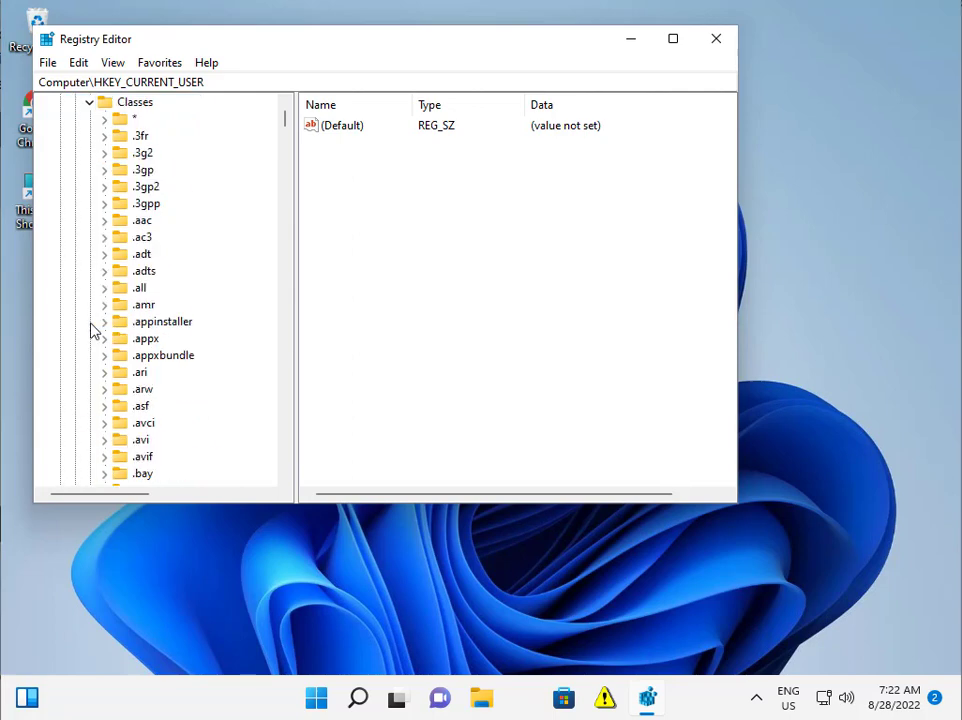
click(130, 108)
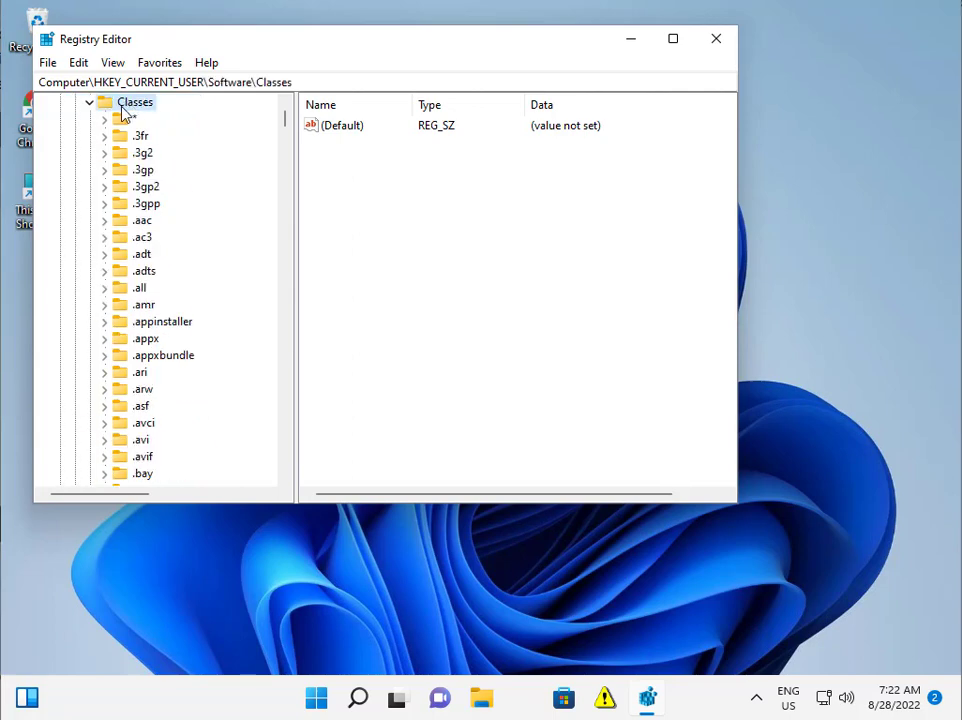
Locate the Local Settings key among the subkeys of Classes and expand it.
scroll(135, 240, down, 12)
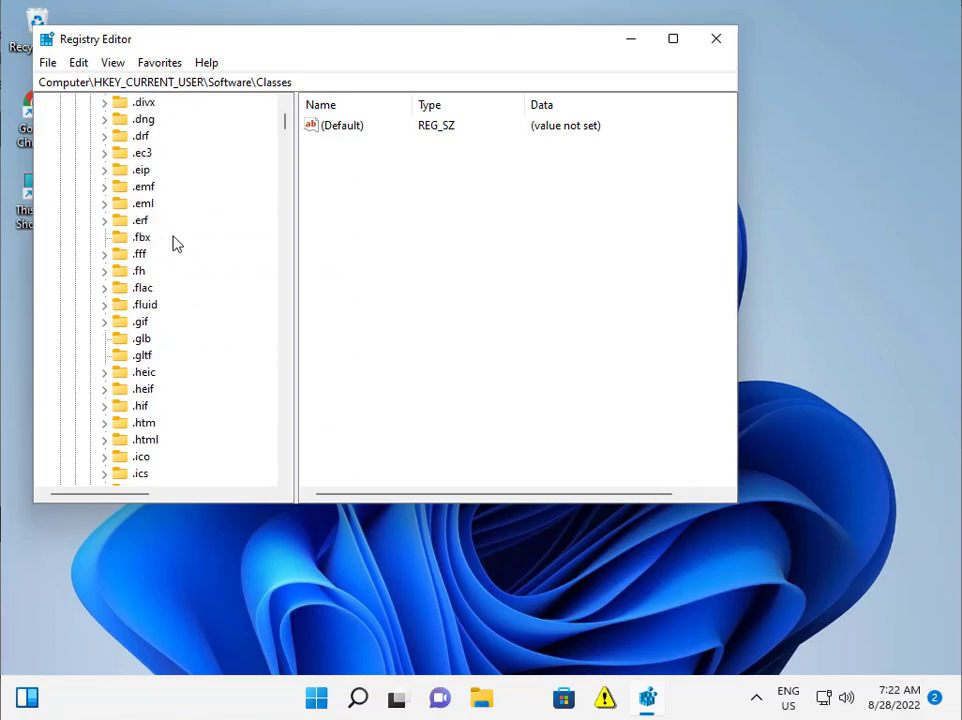
drag(291, 134, 291, 160)
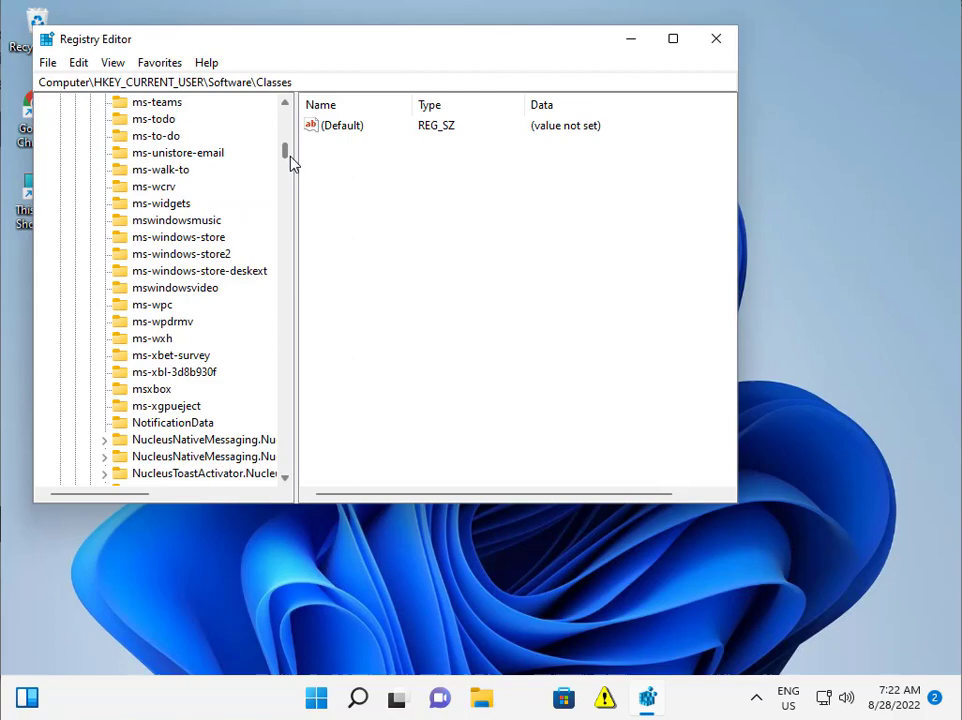
scroll(150, 189, up, 20)
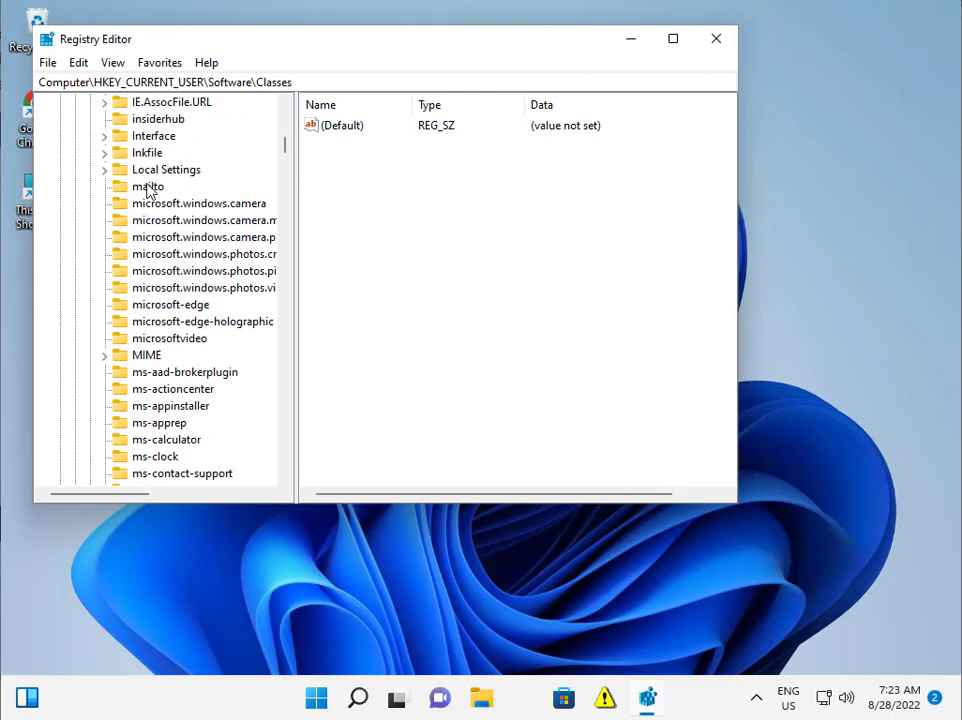
scroll(147, 191, up, 4)
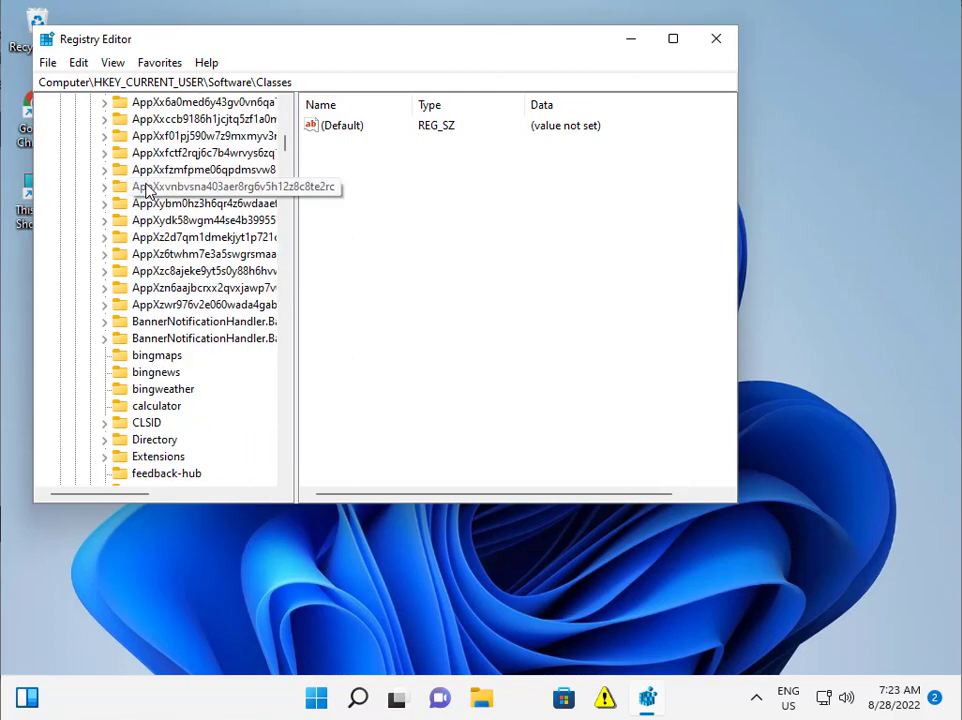
scroll(147, 191, down, 2)
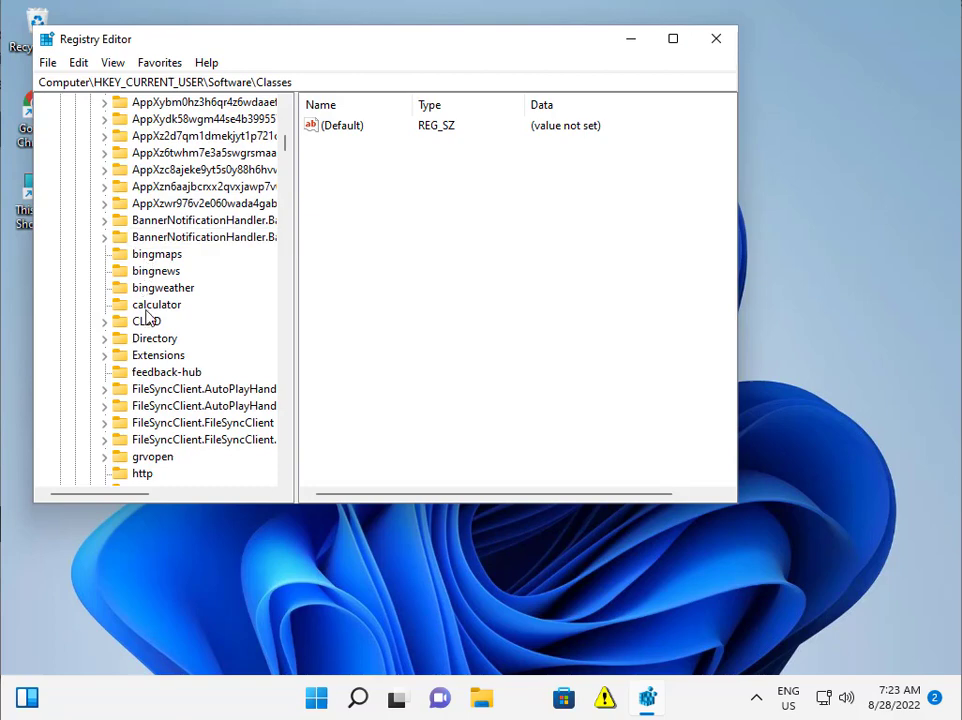
scroll(146, 318, down, 1)
scroll(157, 401, down, 2)
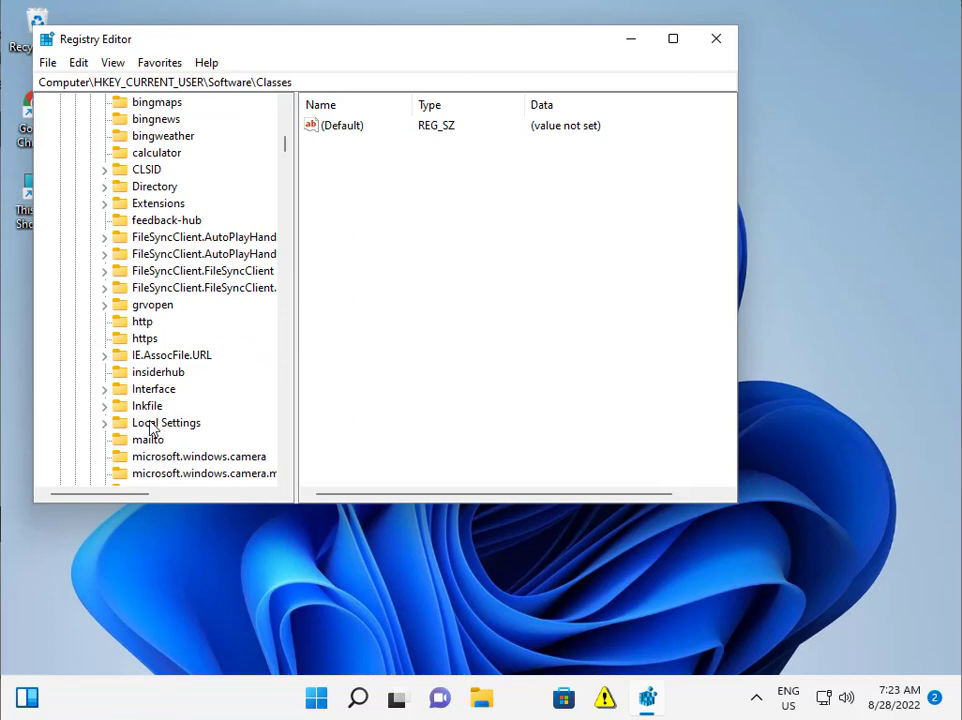
click(105, 423)
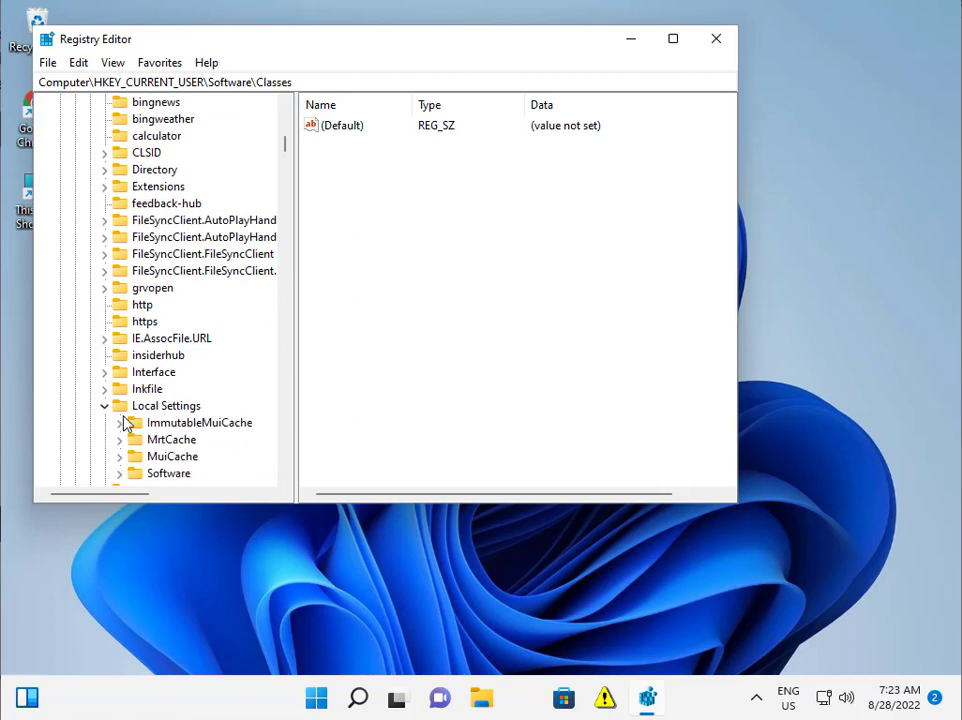
Expand Software\Microsoft\Windows\CurrentVersion beneath the Local Settings key.
scroll(130, 420, down, 2)
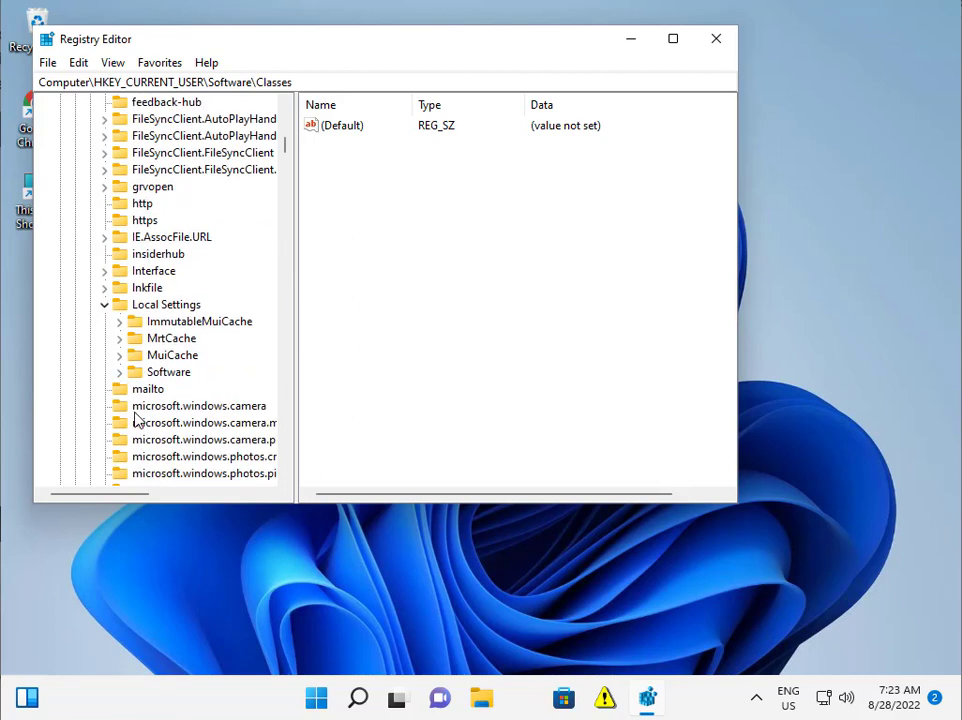
click(119, 373)
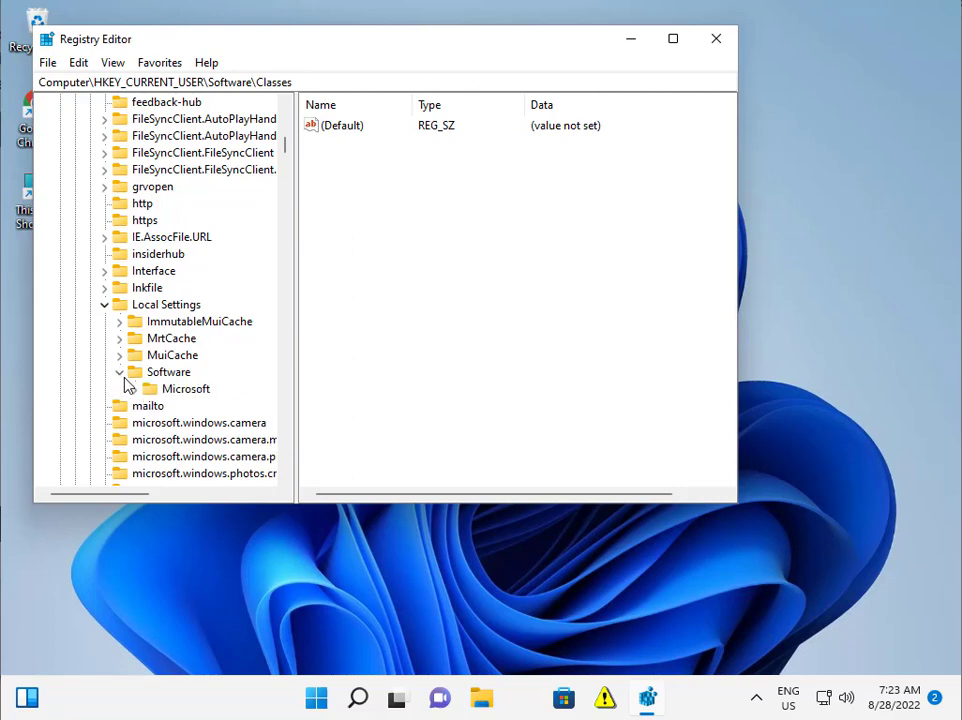
click(135, 389)
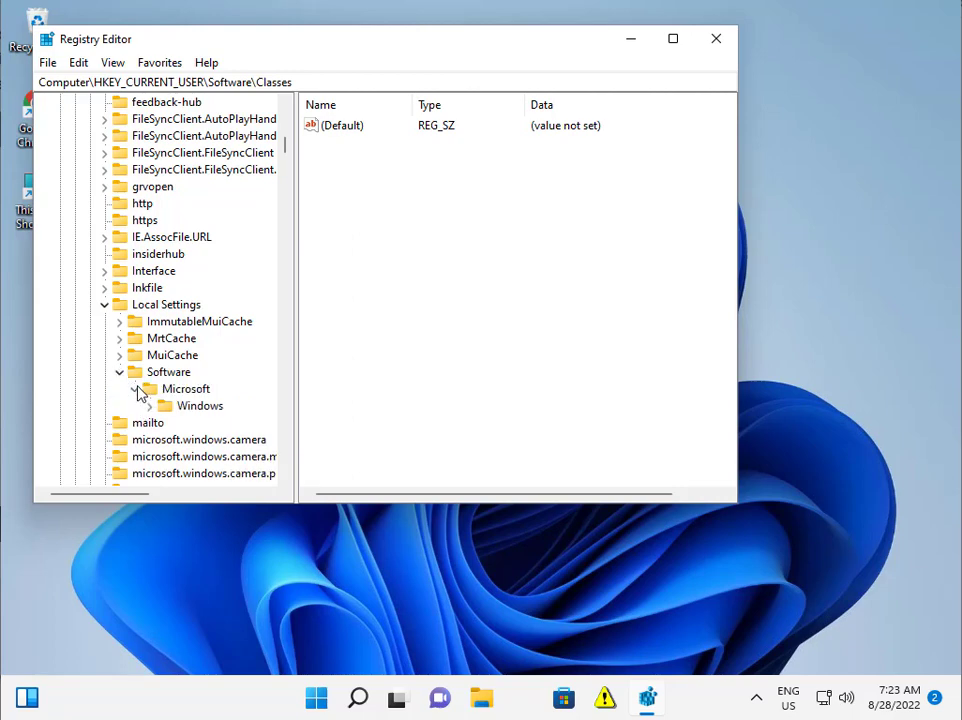
click(152, 407)
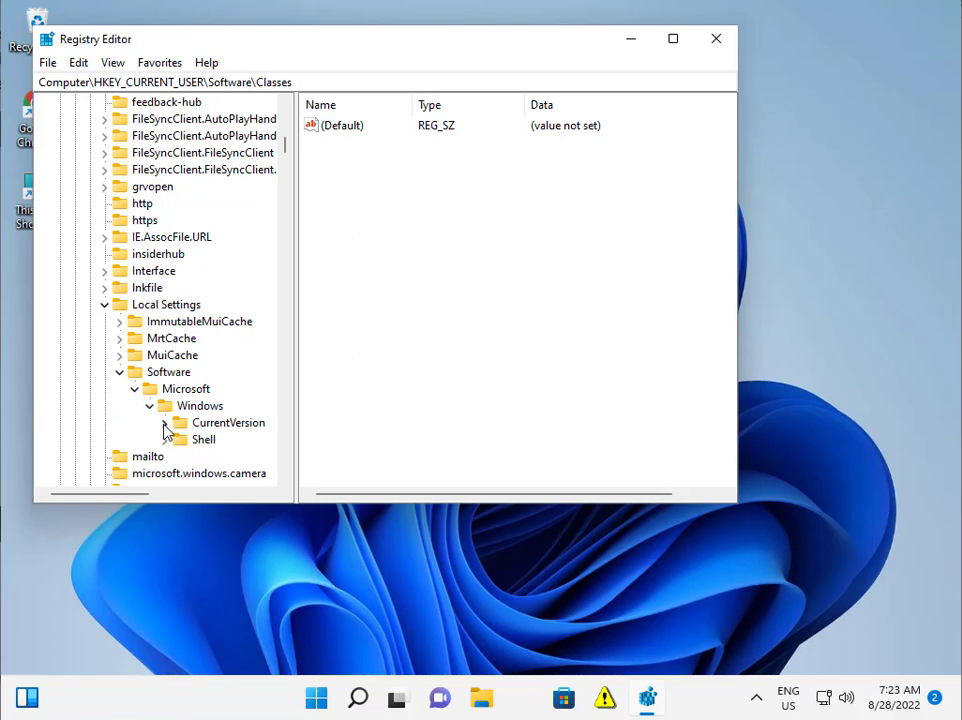
click(165, 423)
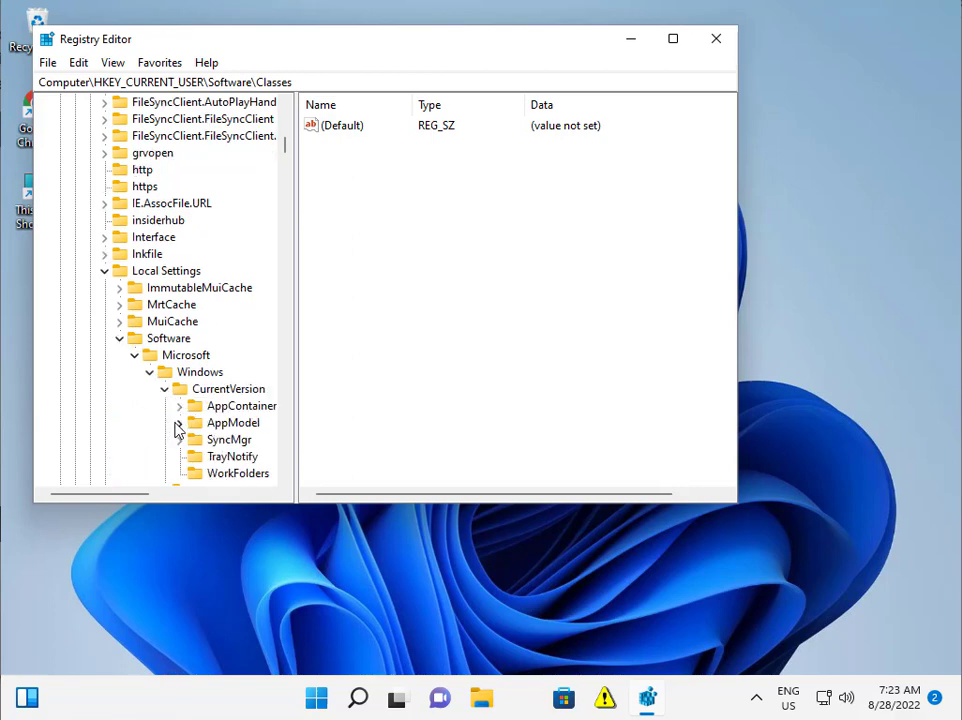
Expand AppModel\Repository\Packages beneath CurrentVersion and select the Packages key.
click(180, 423)
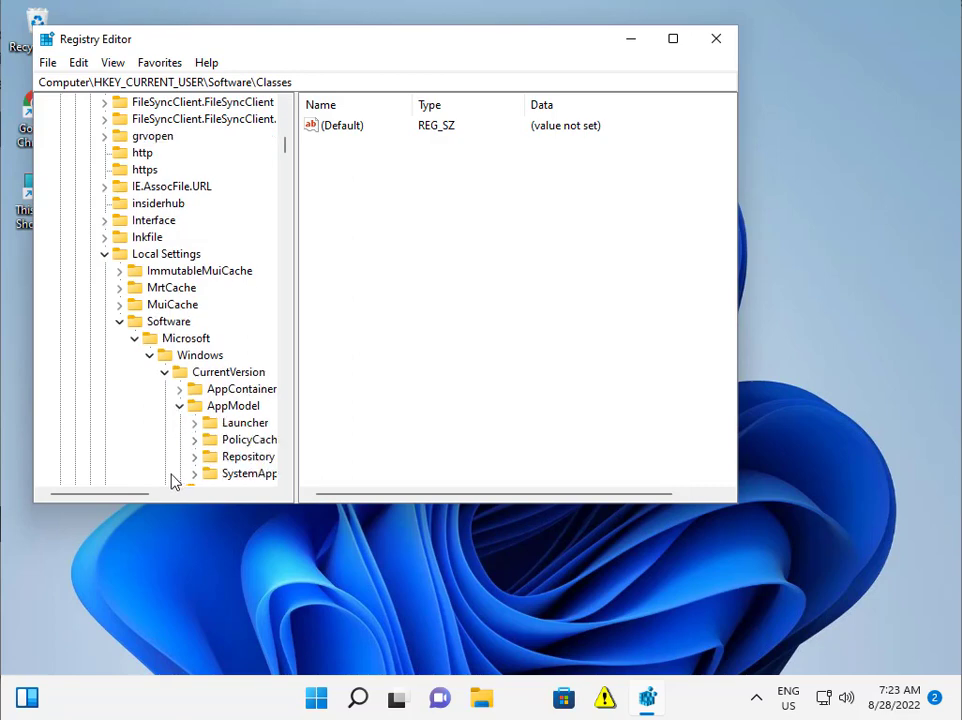
drag(142, 495, 162, 497)
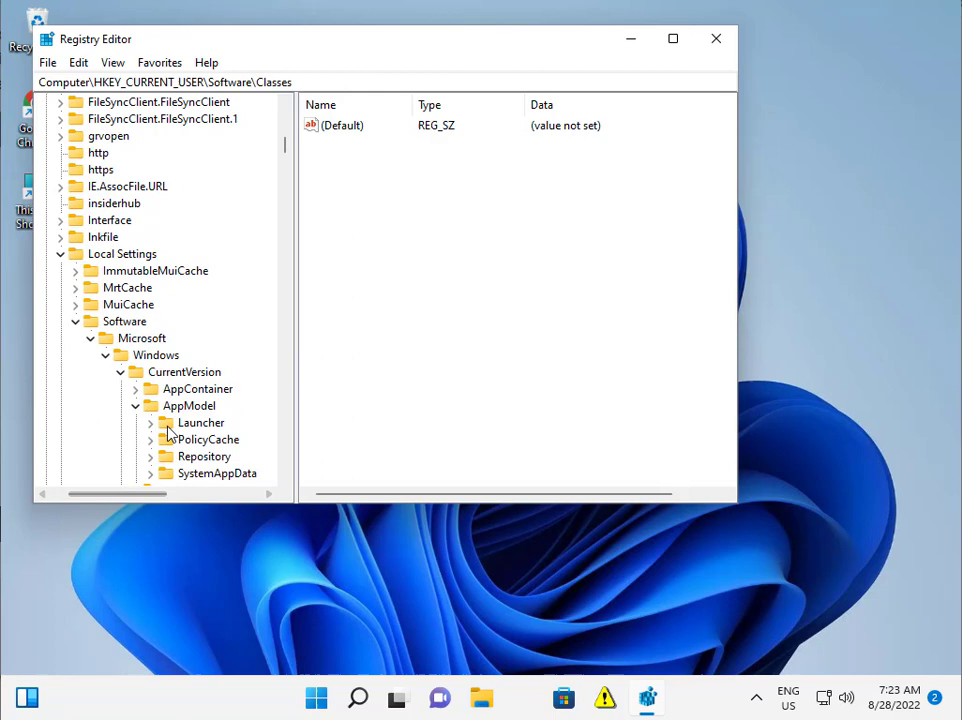
scroll(161, 429, down, 1)
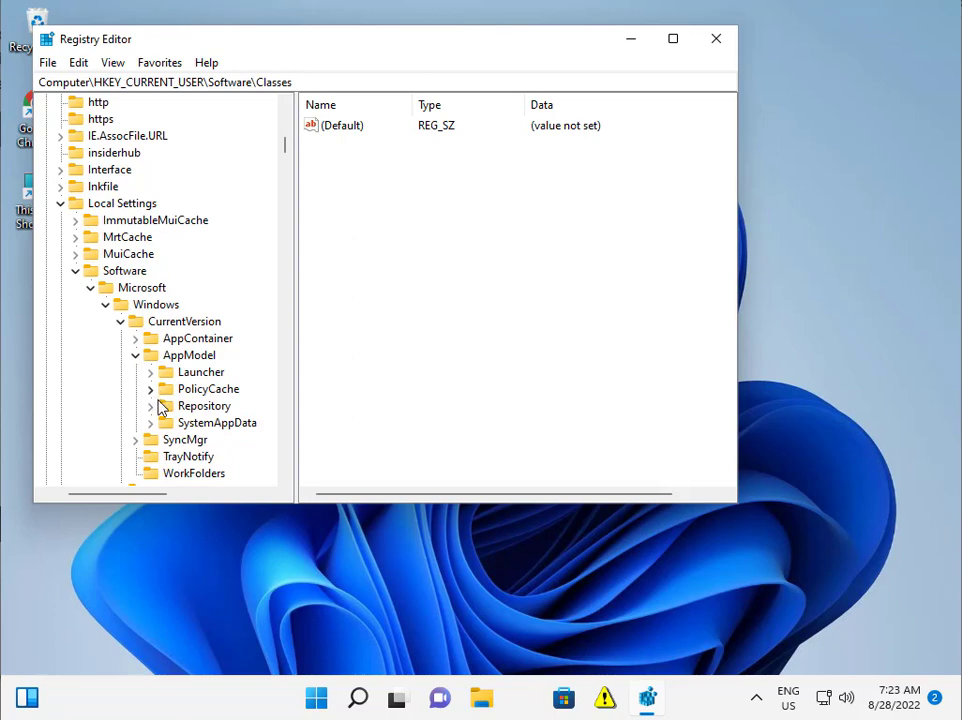
click(151, 406)
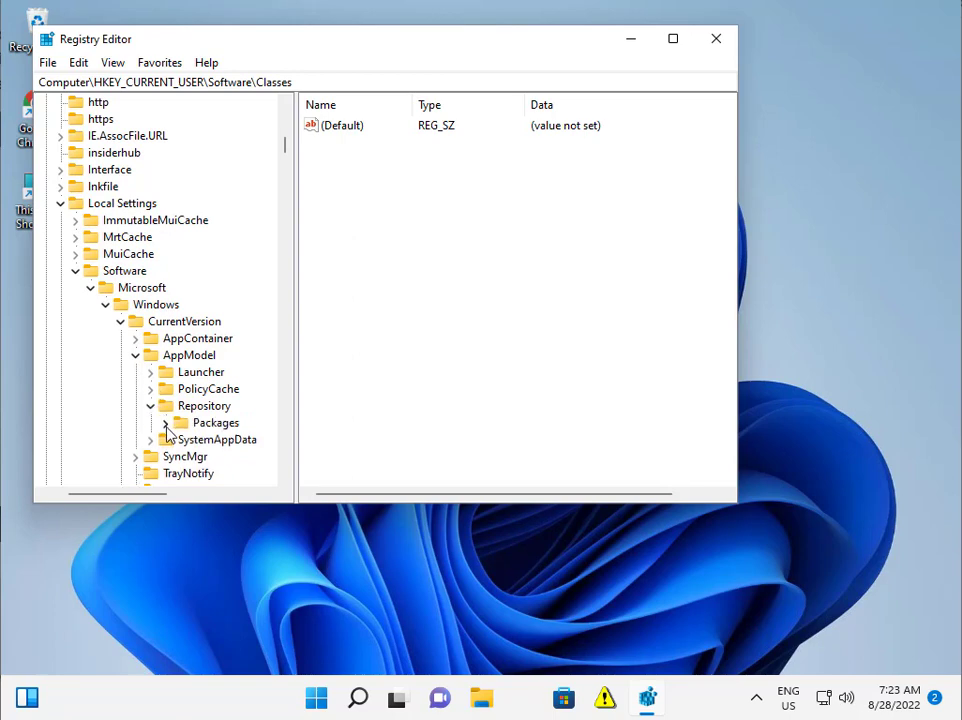
click(166, 428)
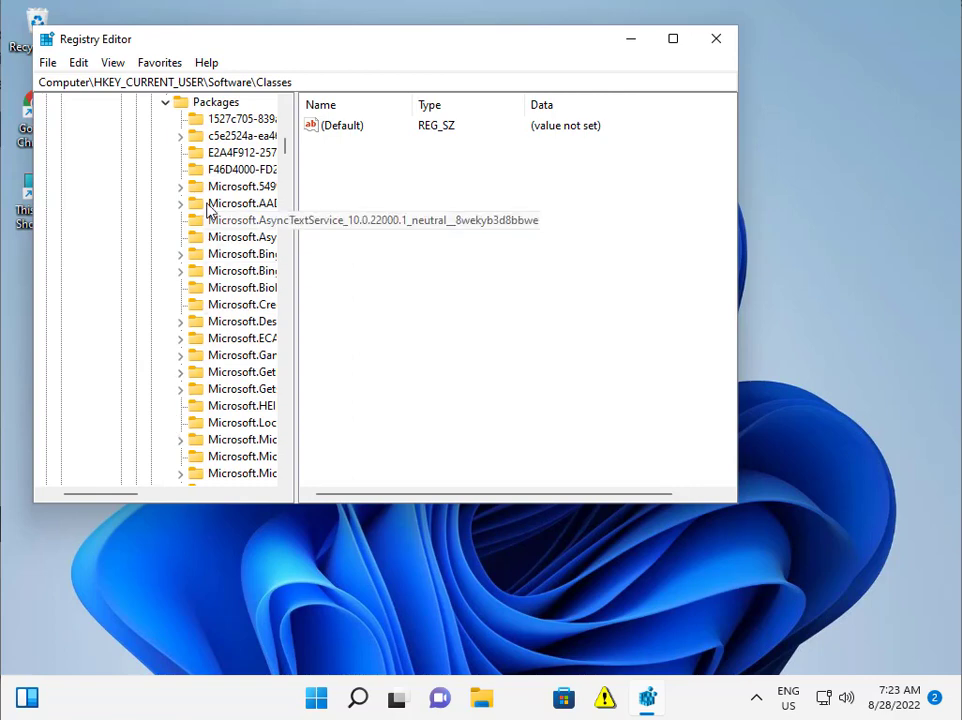
click(206, 105)
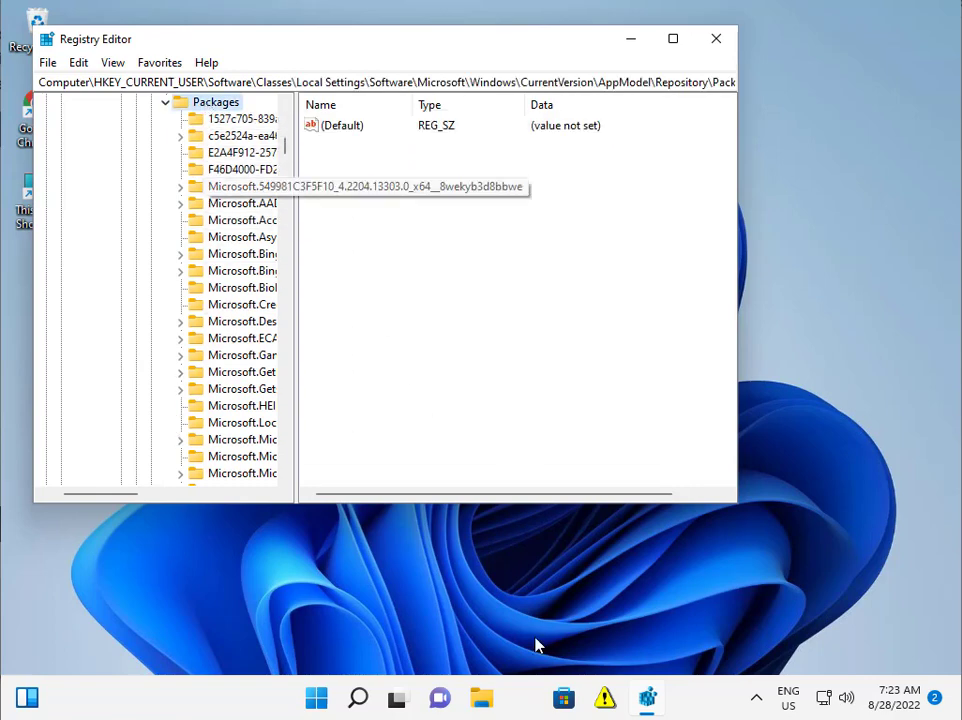
Open the permissions of the Packages key and allow Full Control for CREATOR OWNER.
right_click(215, 104)
click(285, 252)
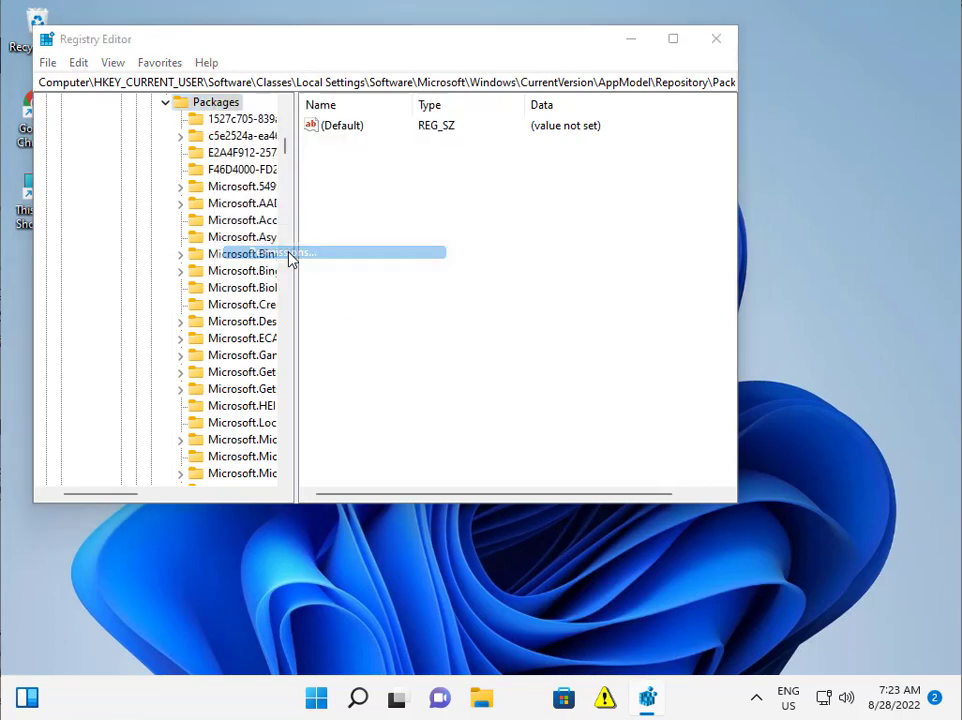
click(279, 349)
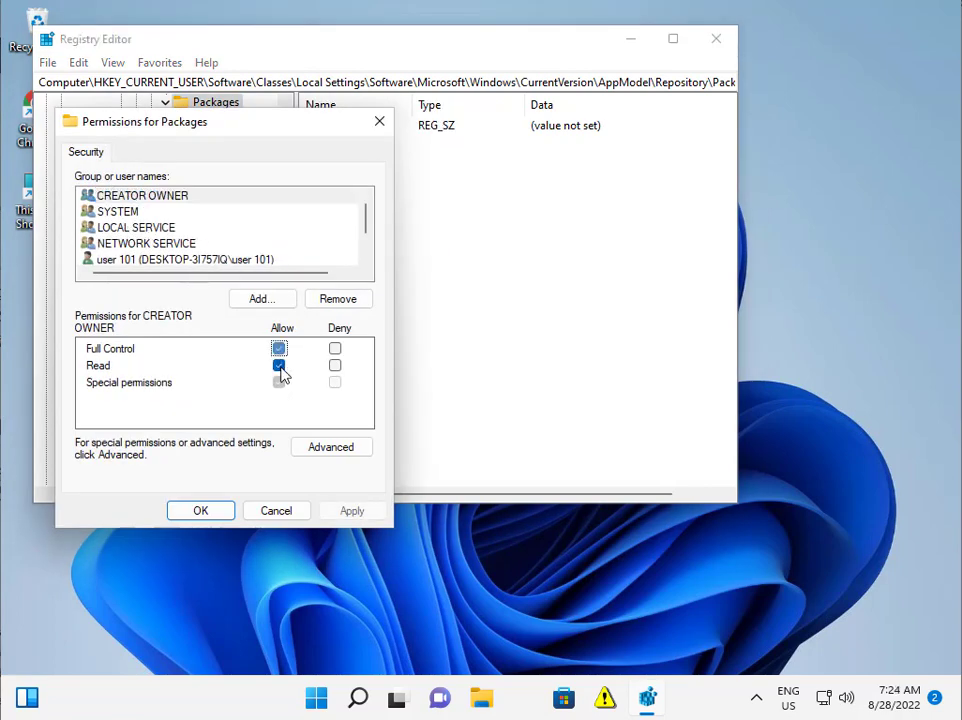
click(279, 349)
Allow Full Control on the Packages key for LOCAL SERVICE, NETWORK SERVICE, the local user account and Administrators.
click(127, 211)
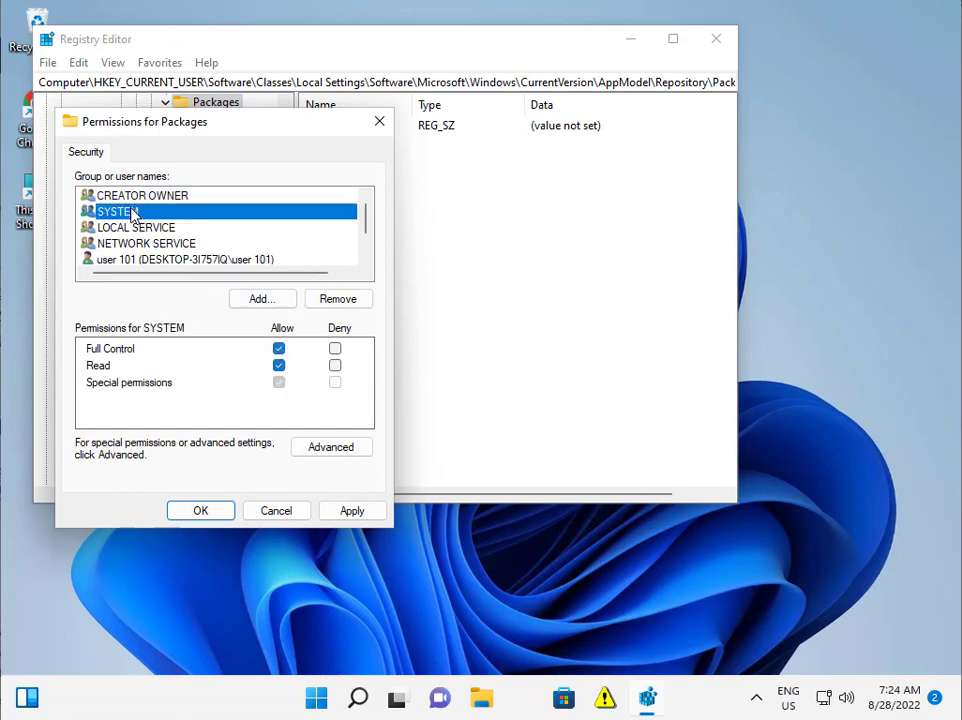
click(146, 230)
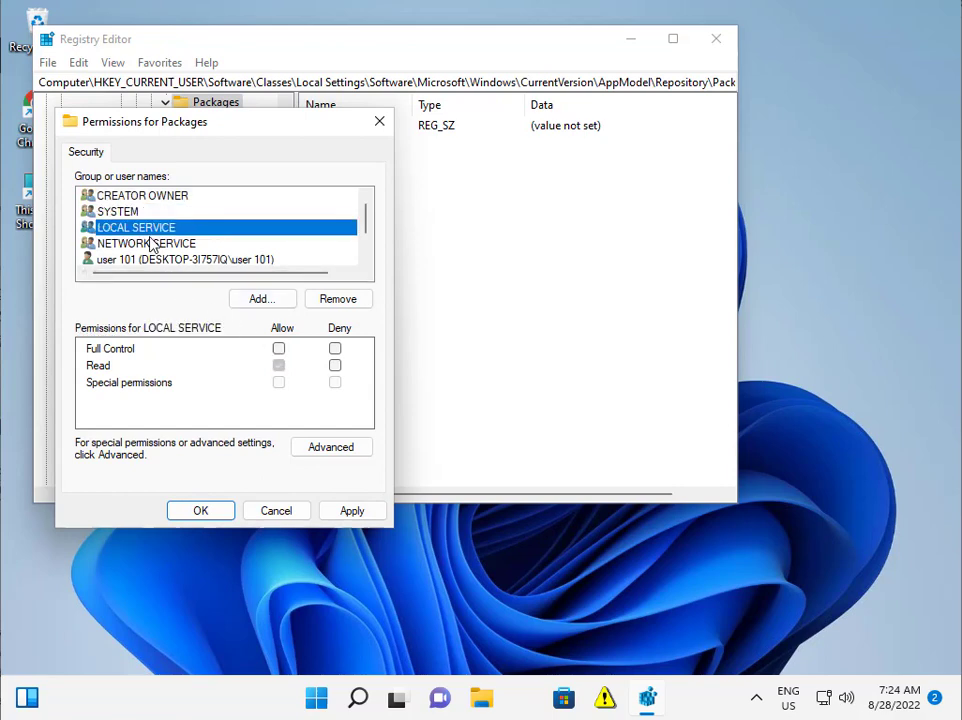
click(279, 349)
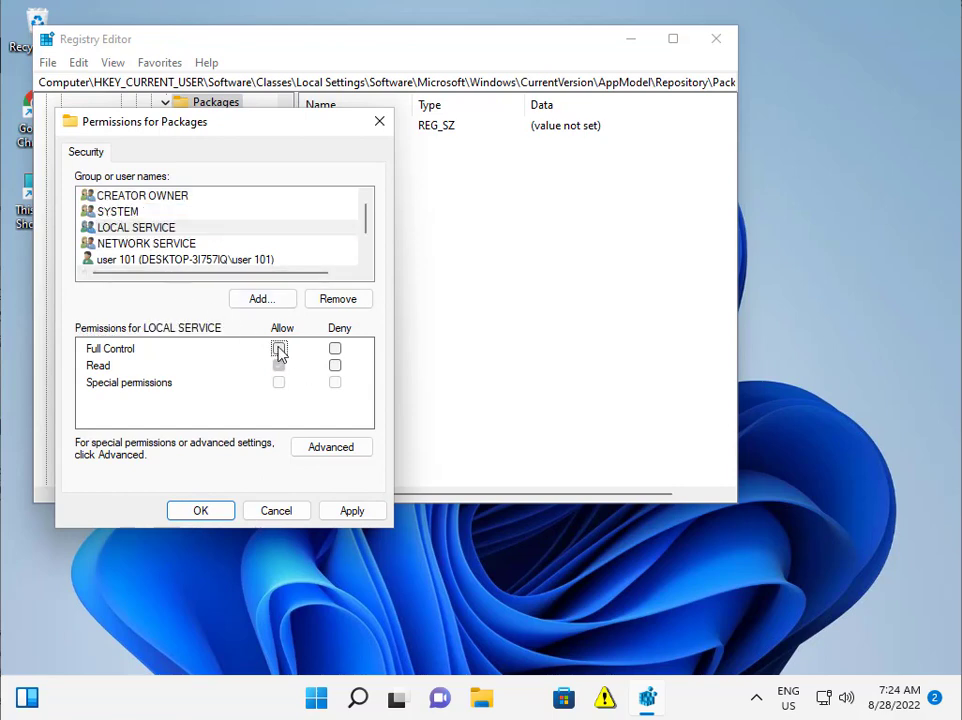
click(133, 244)
click(279, 349)
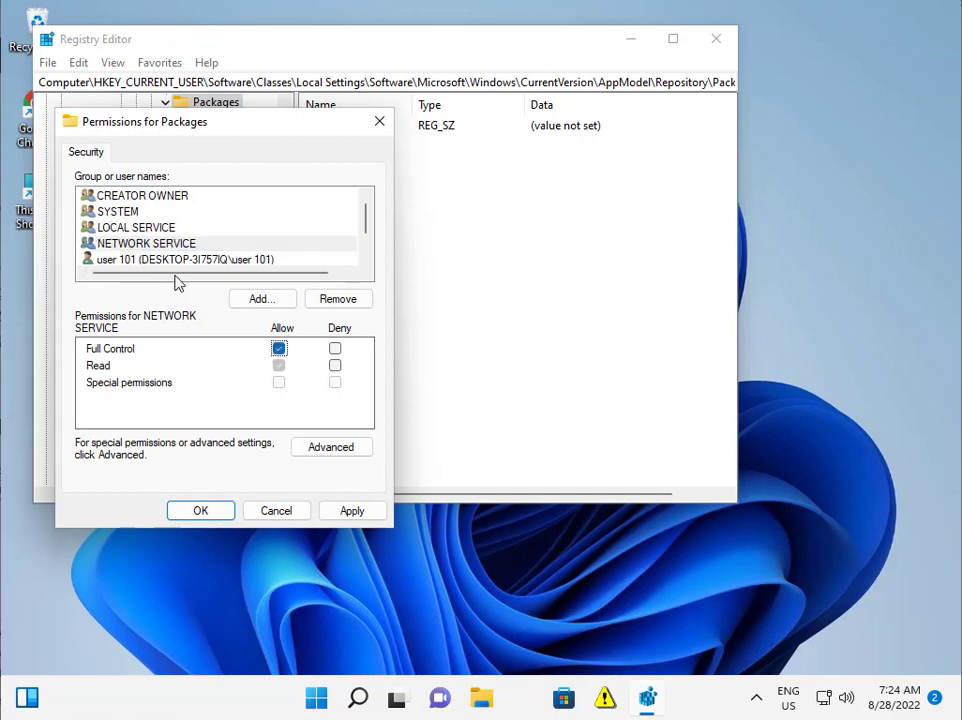
click(165, 262)
click(279, 349)
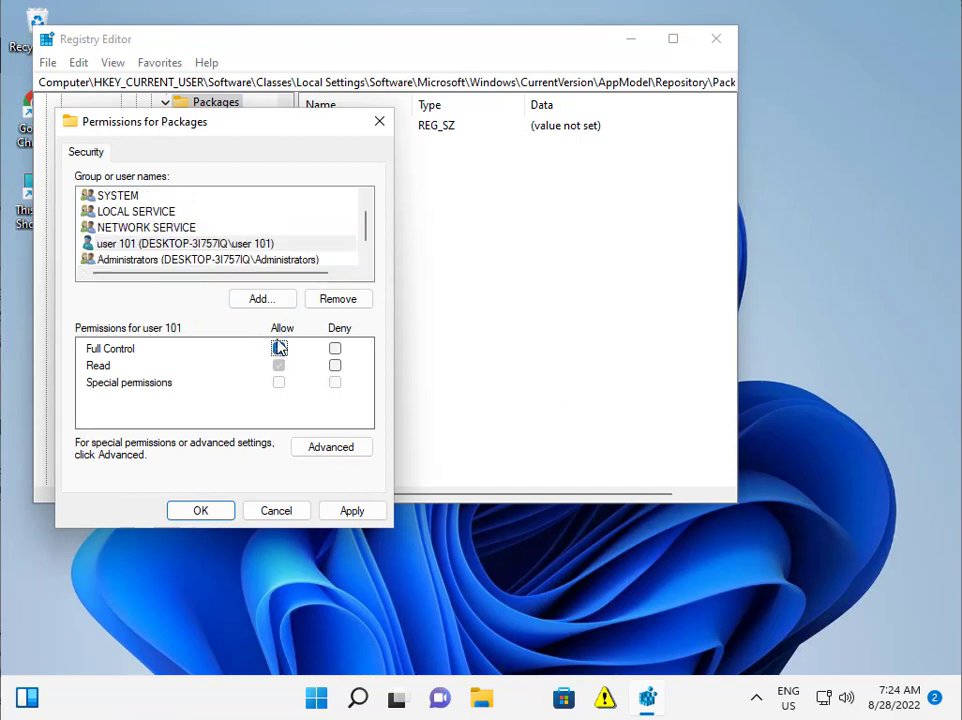
scroll(252, 244, down, 1)
click(183, 246)
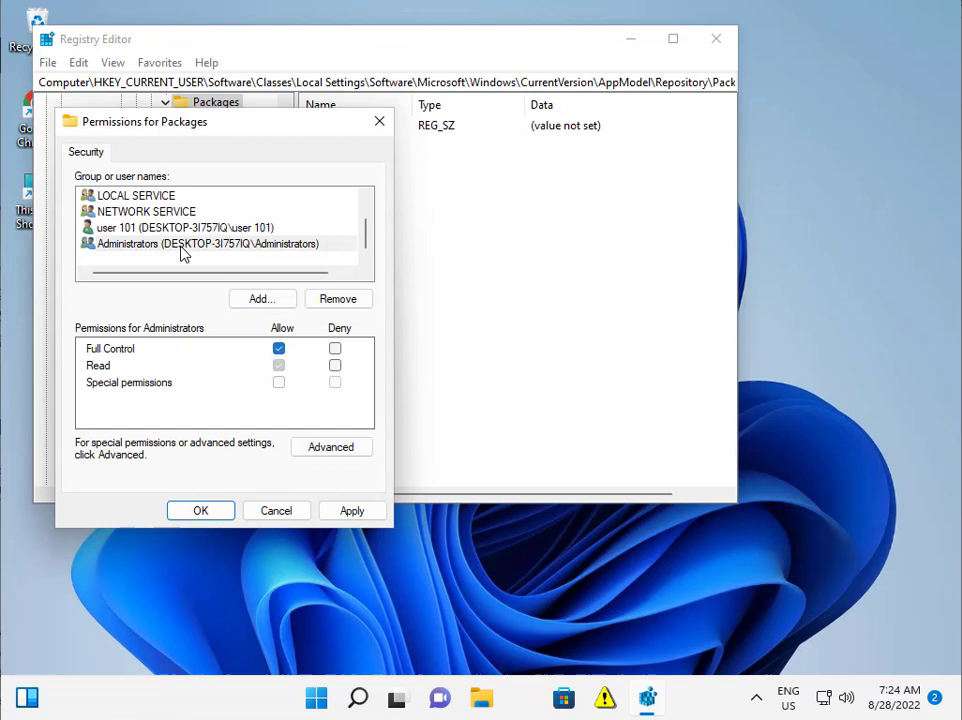
click(279, 349)
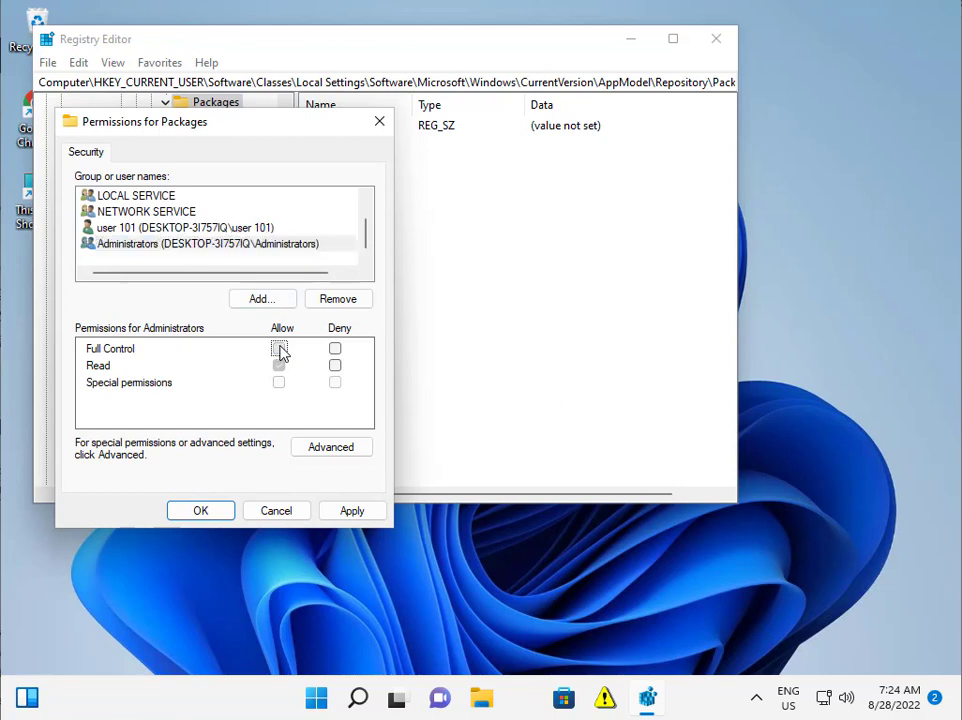
Try to apply the permission changes on the Packages key and close its permissions without saving.
click(378, 517)
click(570, 425)
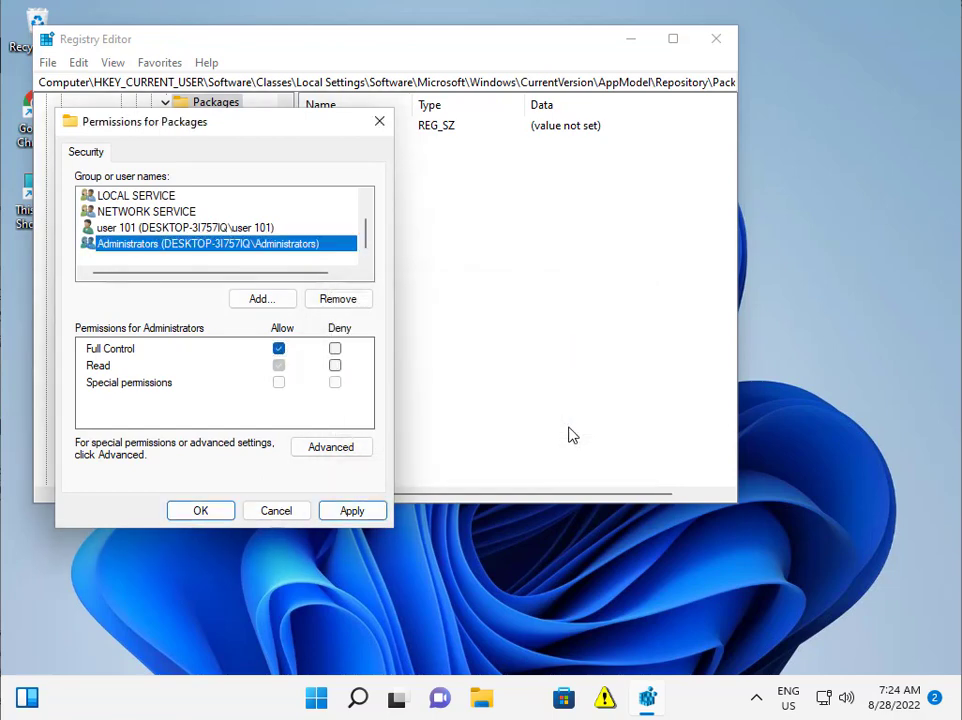
click(352, 511)
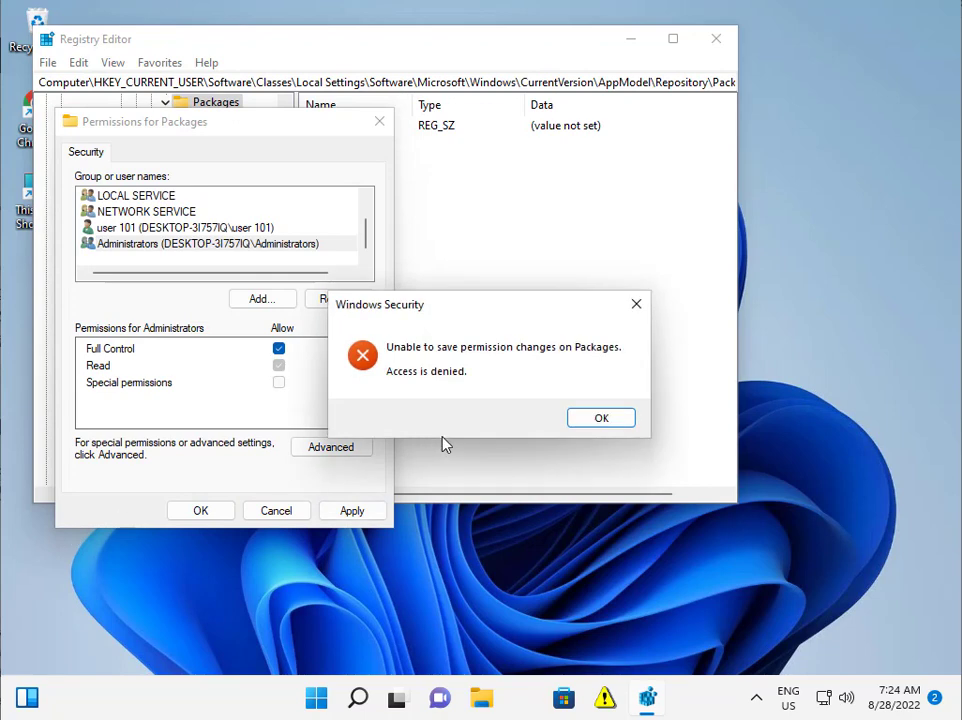
click(590, 422)
click(280, 510)
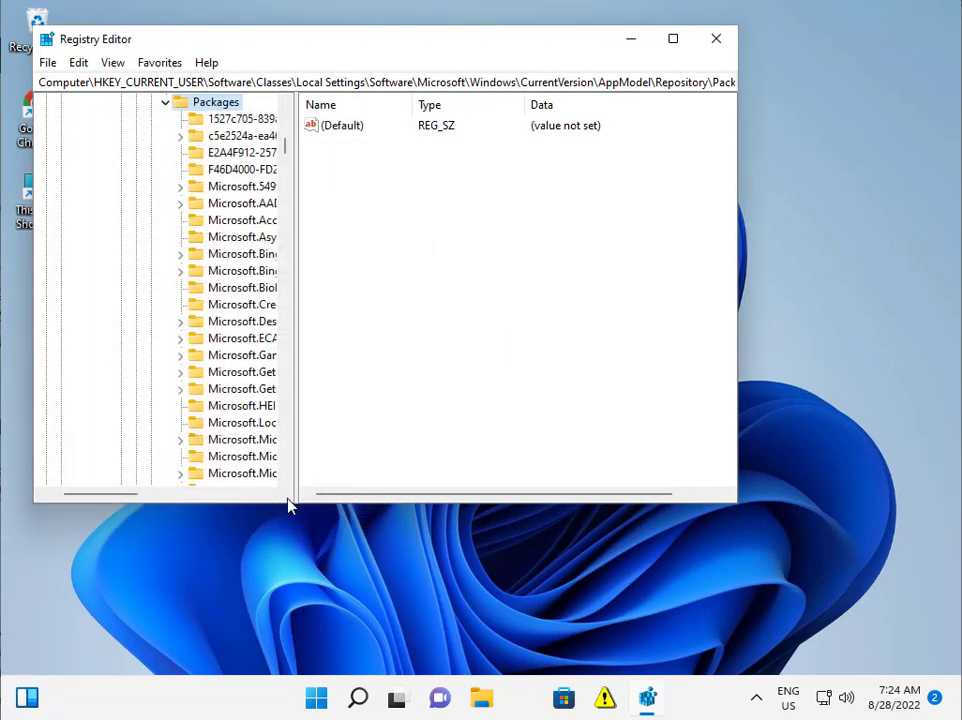
Reopen the permissions of the Packages key and try to apply Full Control for CREATOR OWNER alone.
right_click(224, 112)
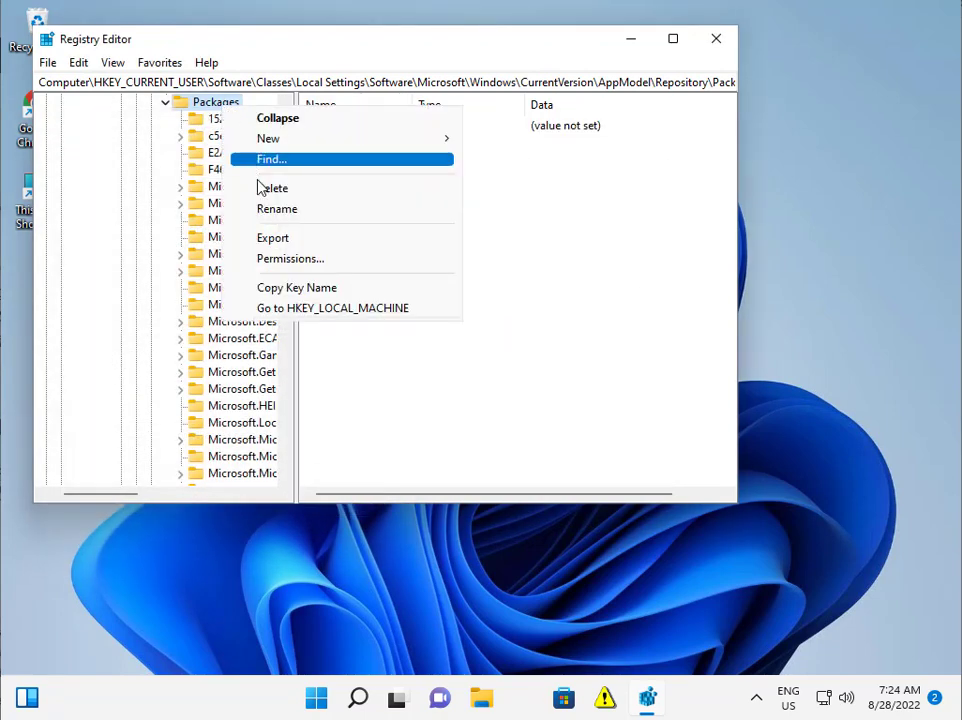
click(292, 259)
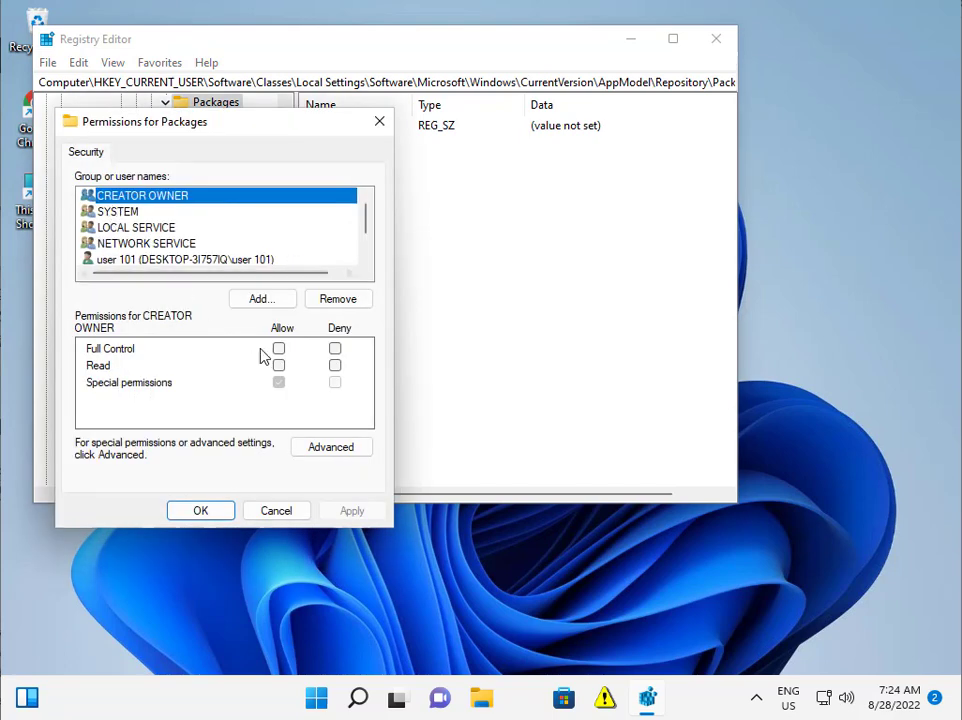
click(278, 348)
click(338, 508)
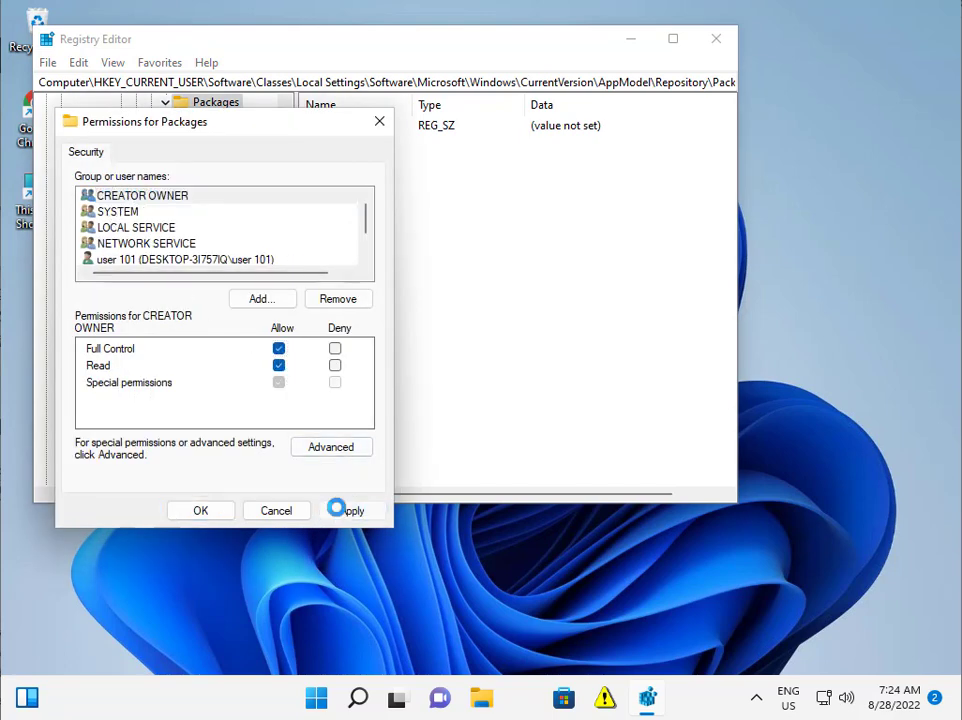
click(593, 420)
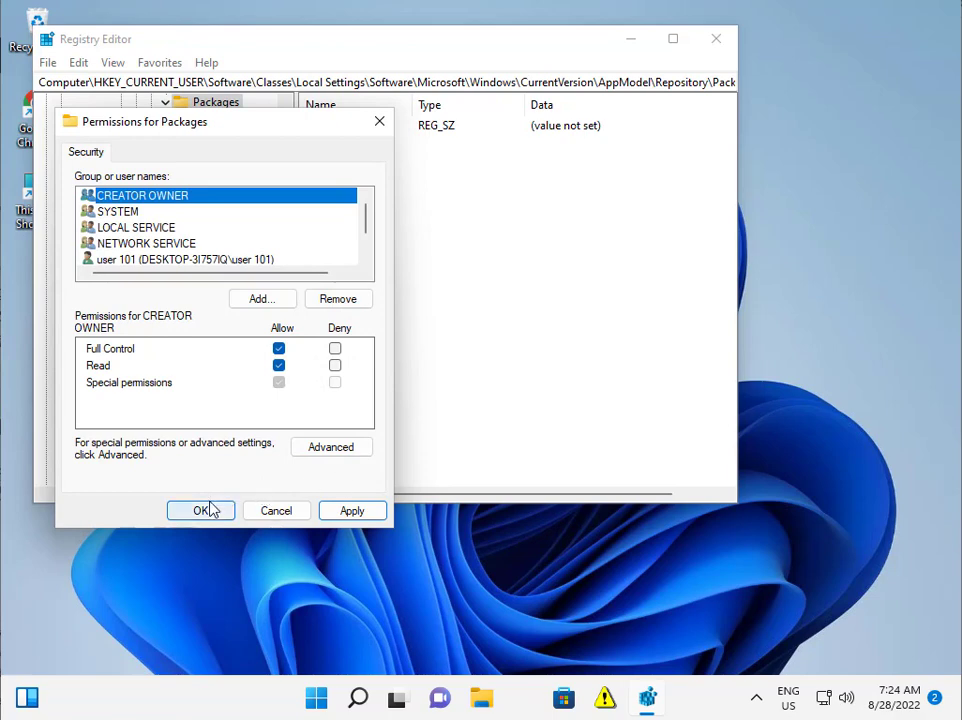
Add the Everyone group to the permissions of the Packages key, checking the name from "eve".
click(273, 298)
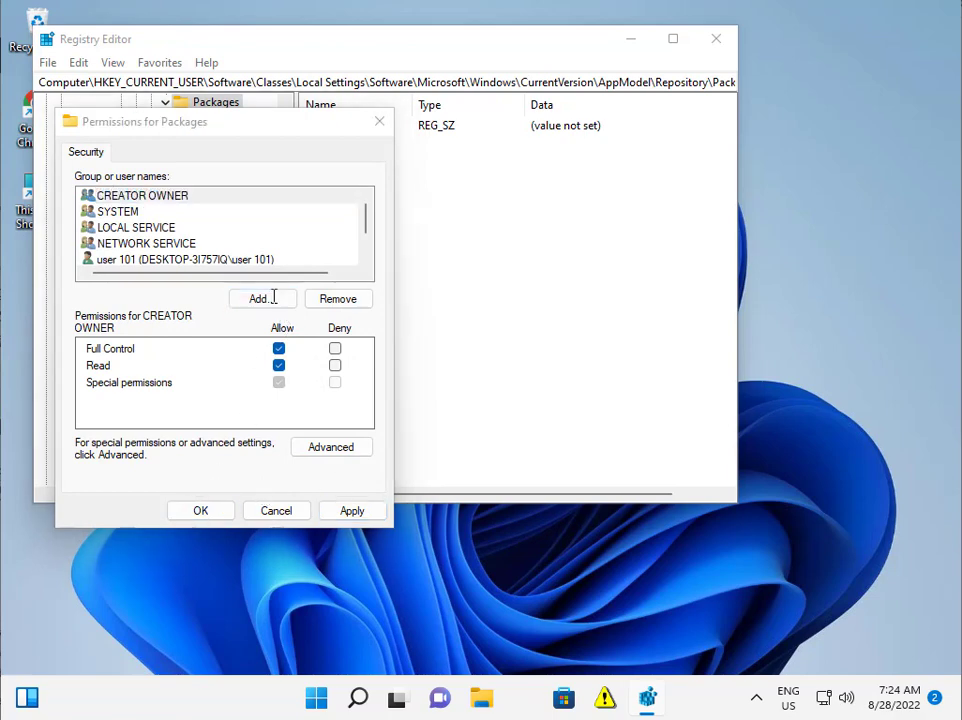
text(eve)
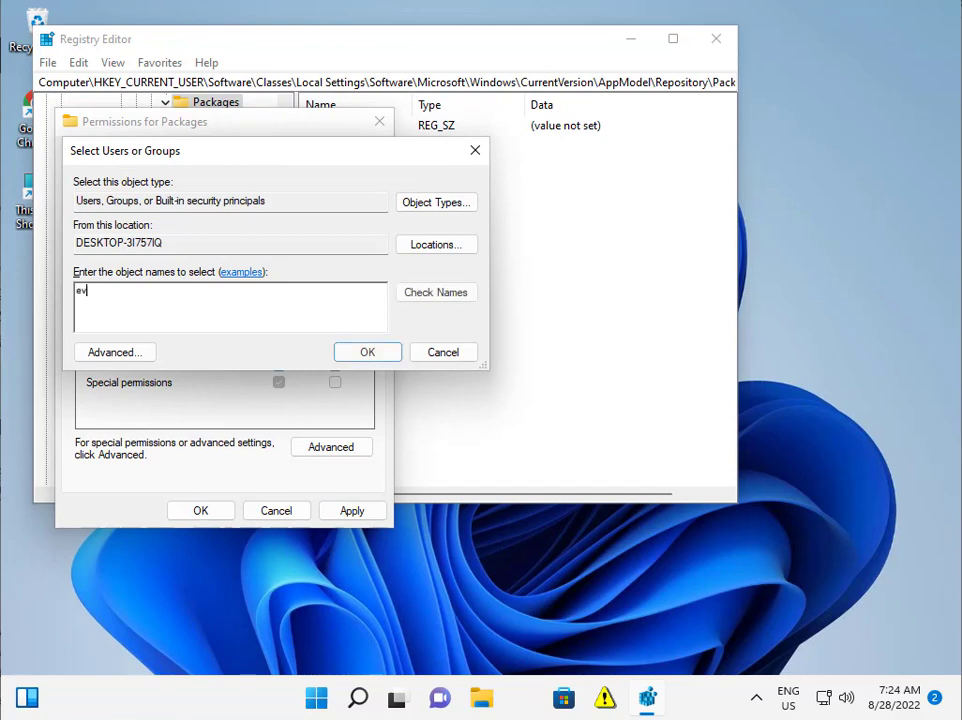
click(417, 294)
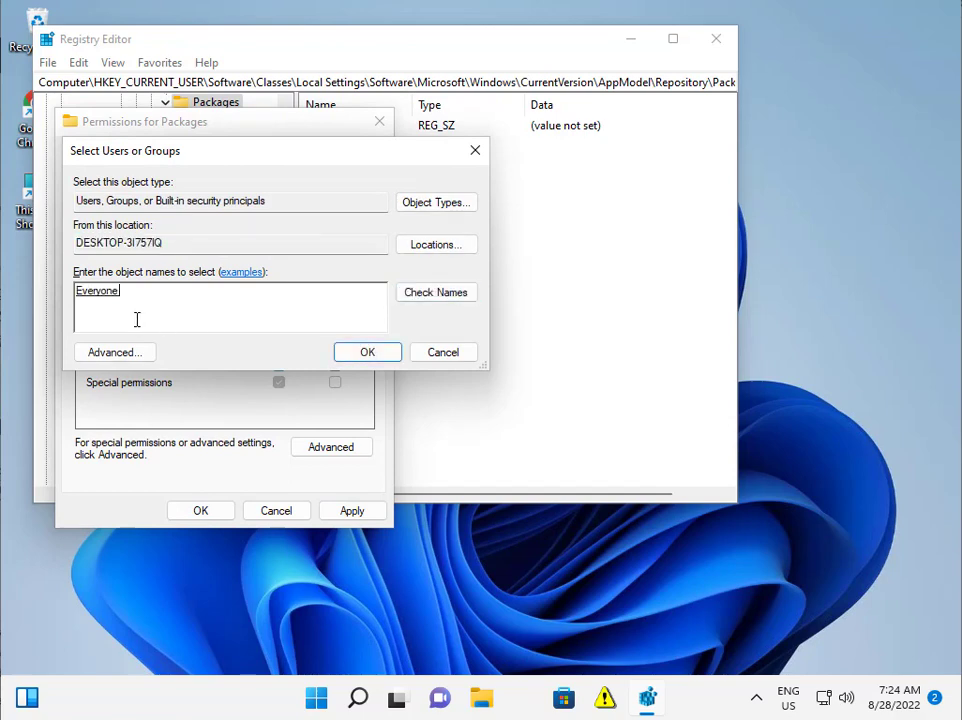
click(362, 355)
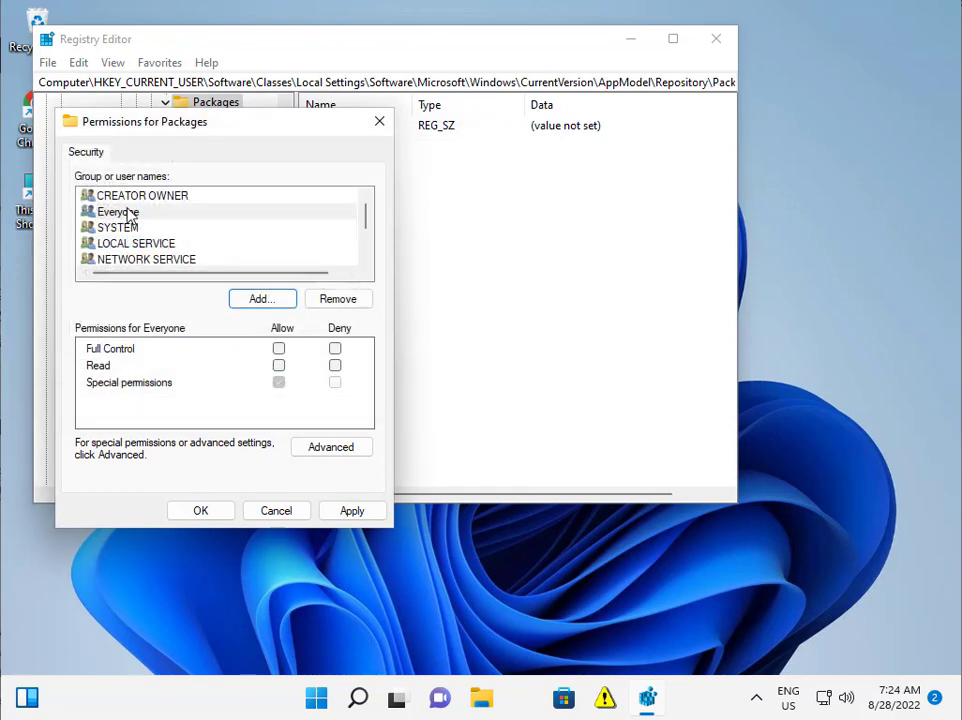
Clear Full Control and Read for CREATOR OWNER, try to apply the change, and discard the pending permissions.
click(131, 210)
click(133, 197)
click(277, 349)
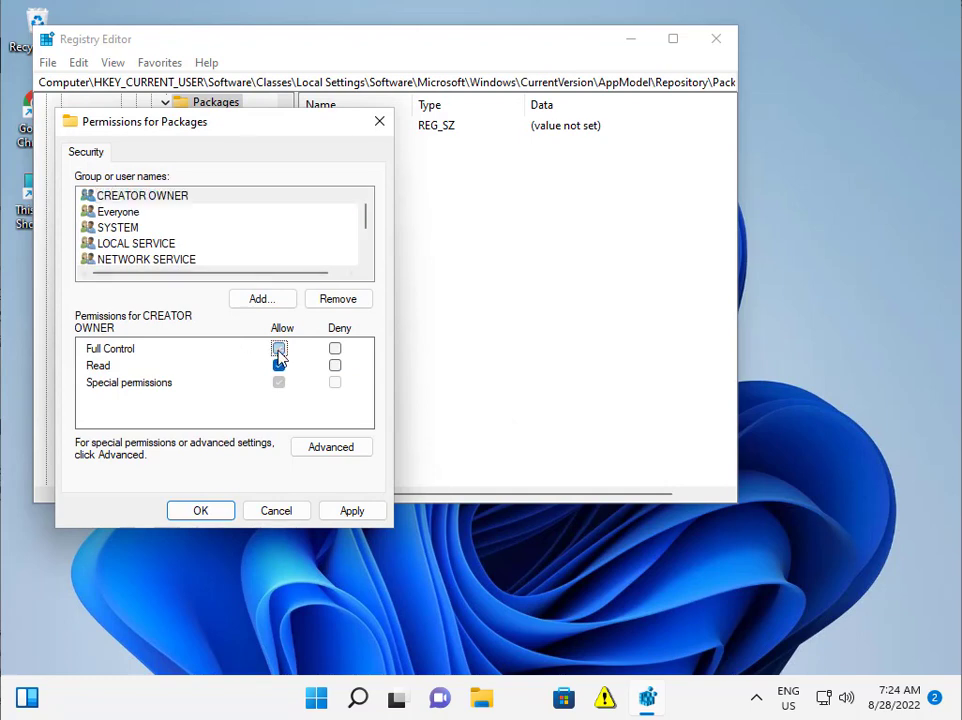
click(278, 366)
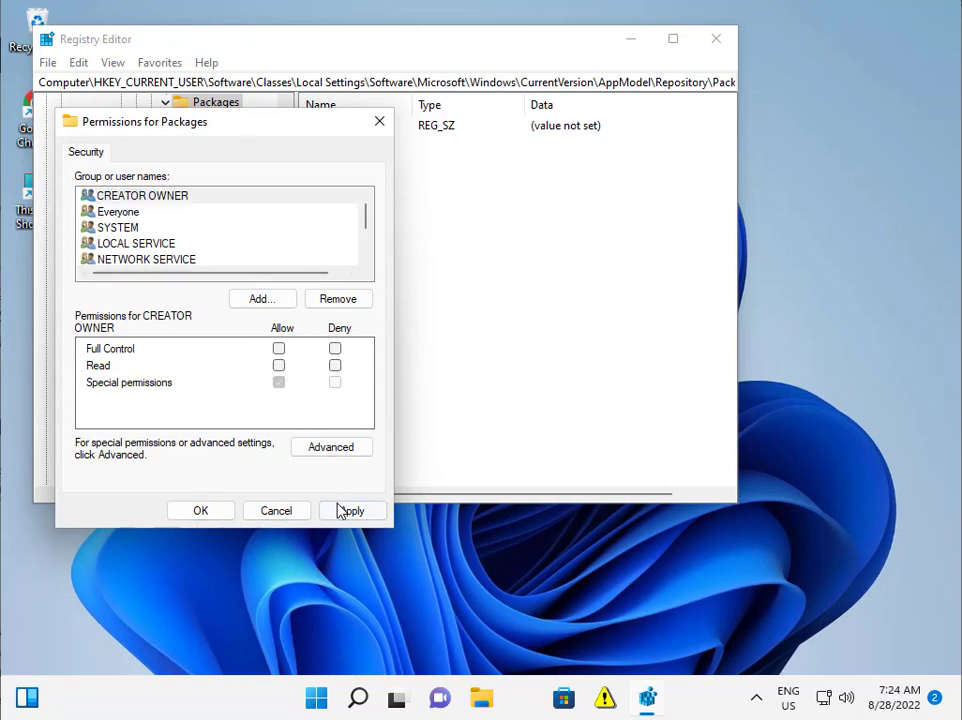
click(340, 511)
click(588, 420)
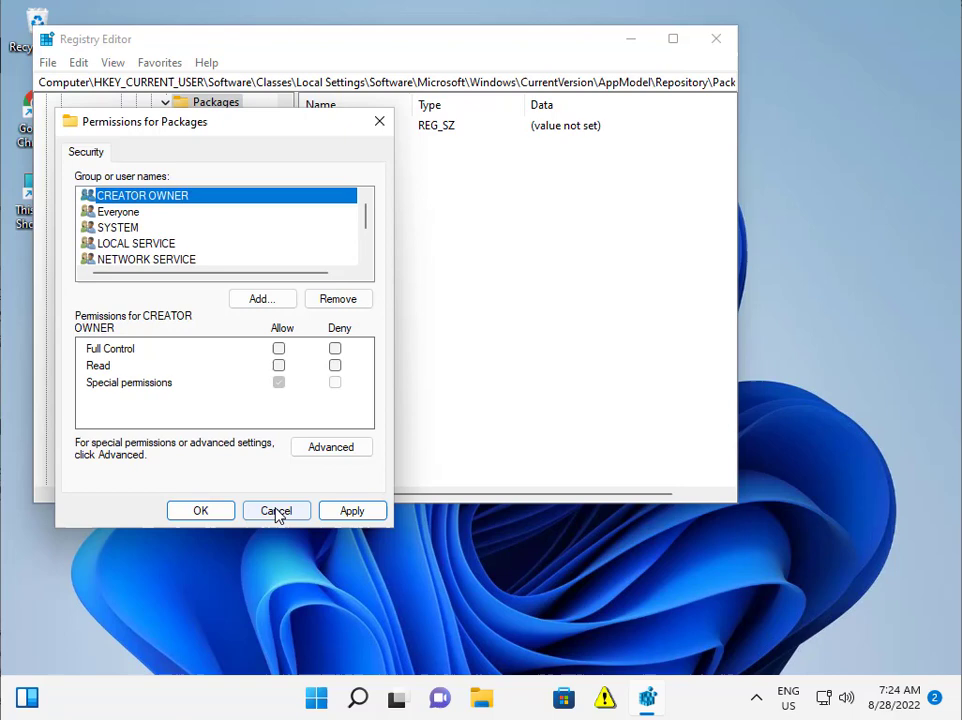
click(276, 511)
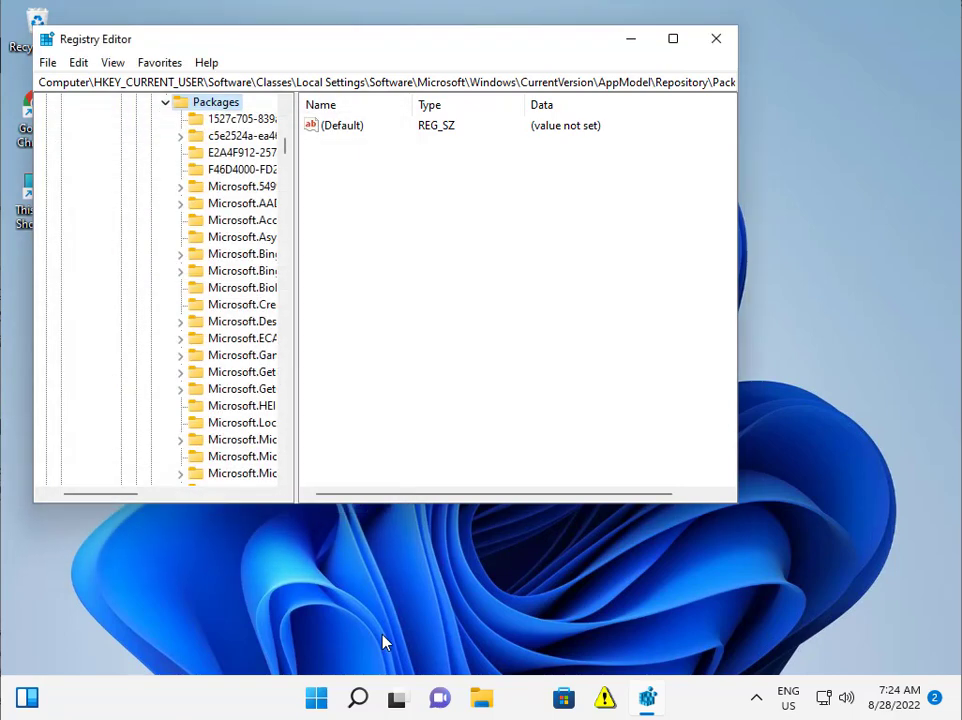
Reopen the permissions of the Packages key and try to apply the addition of the Everyone group.
right_click(225, 101)
click(310, 254)
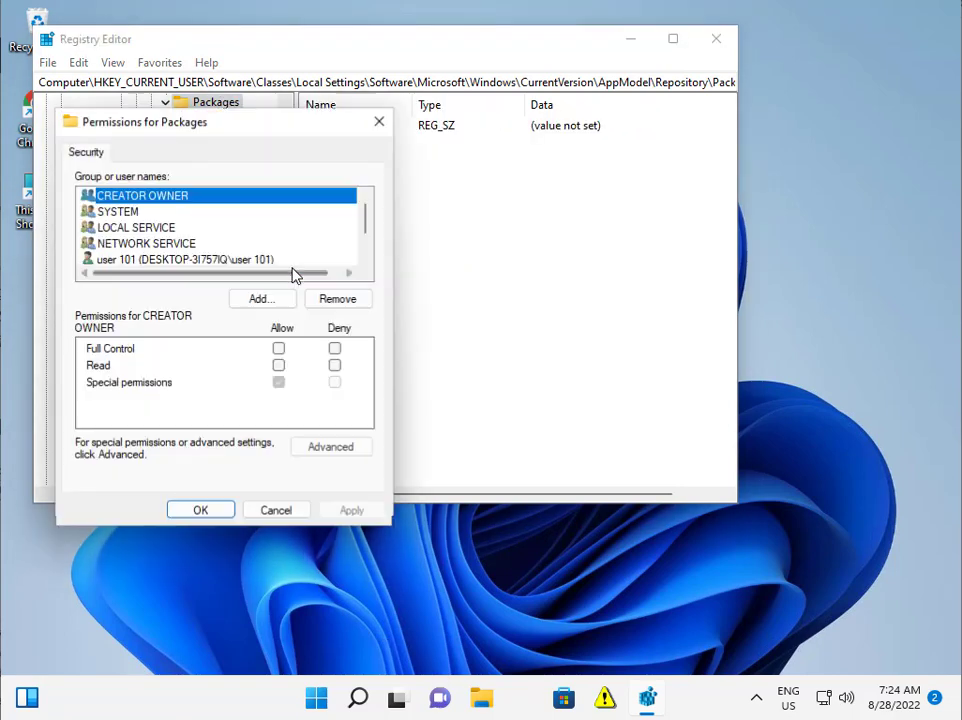
click(263, 301)
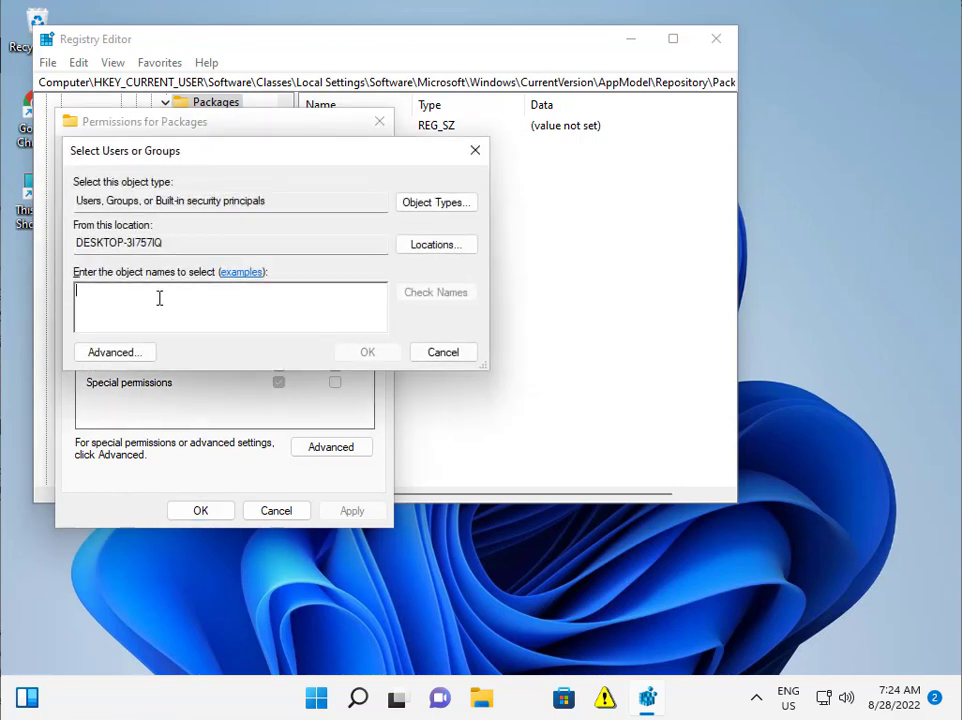
text(eve)
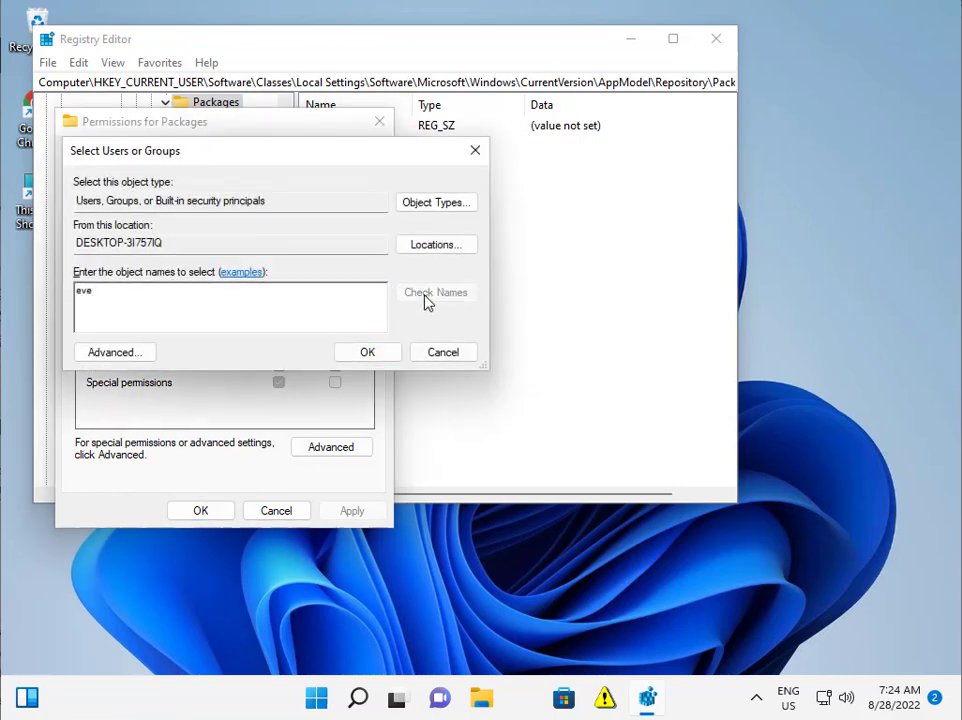
click(429, 300)
click(356, 353)
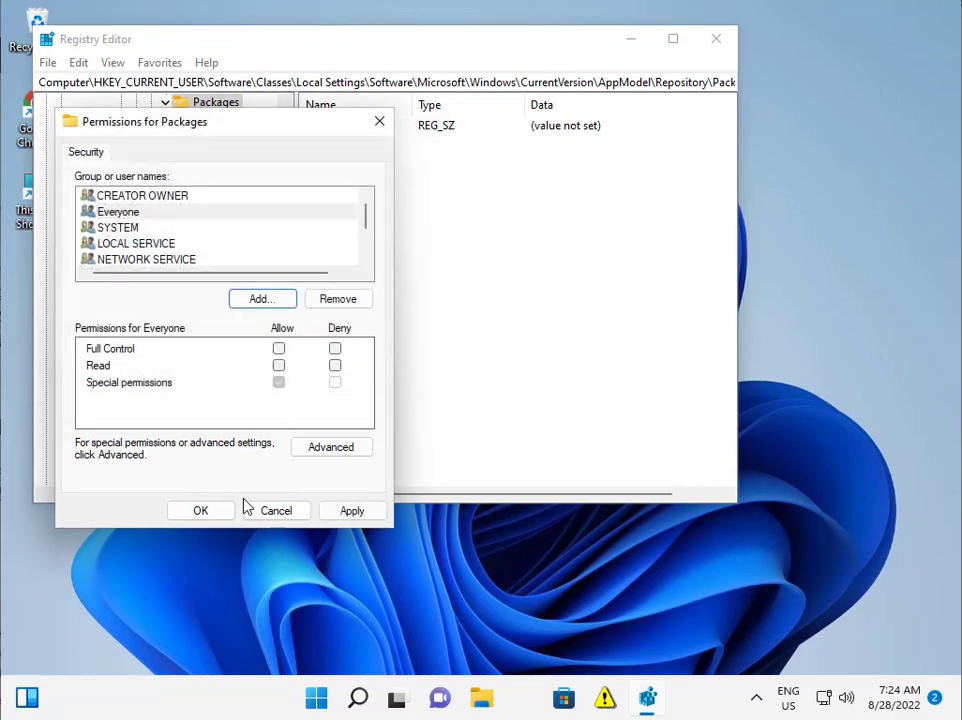
click(366, 518)
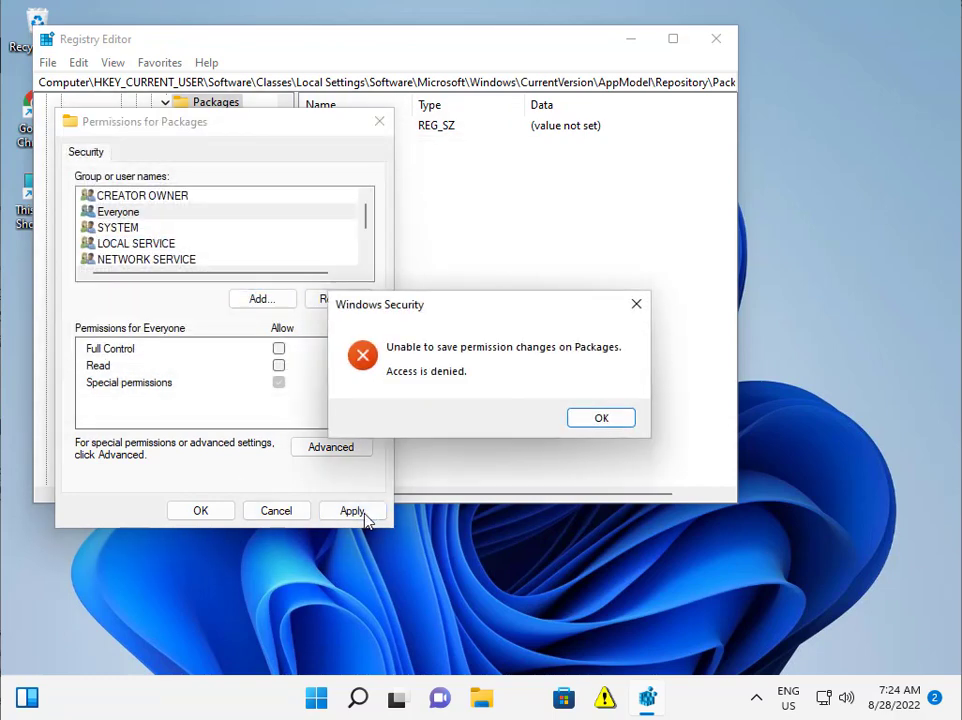
click(590, 419)
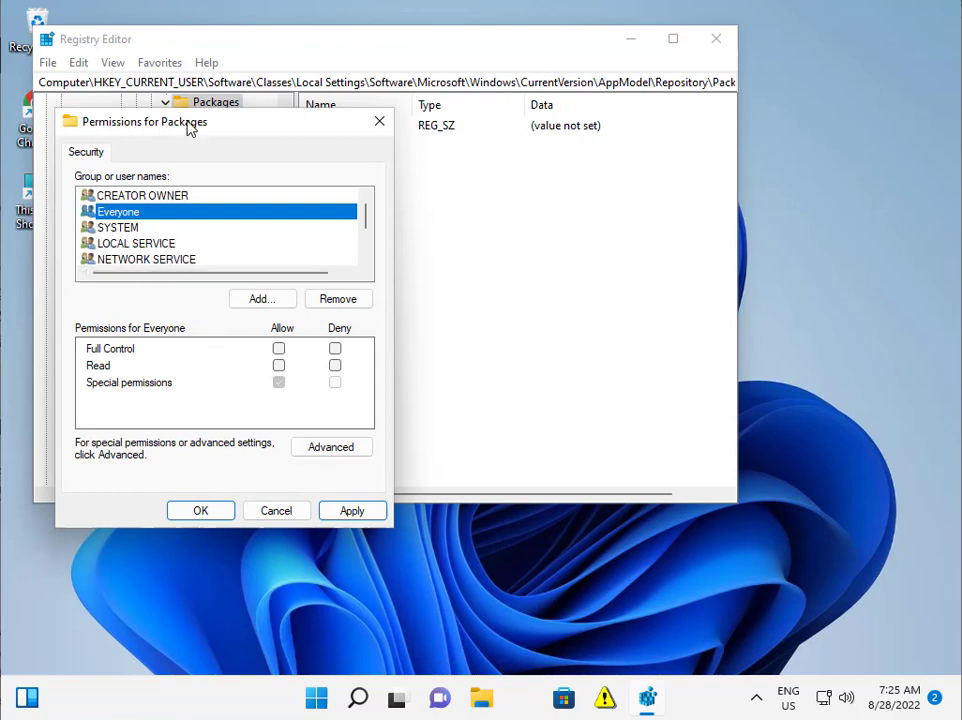
Try to allow Full Control for LOCAL SERVICE and close the Packages permissions without saving.
drag(187, 129, 266, 133)
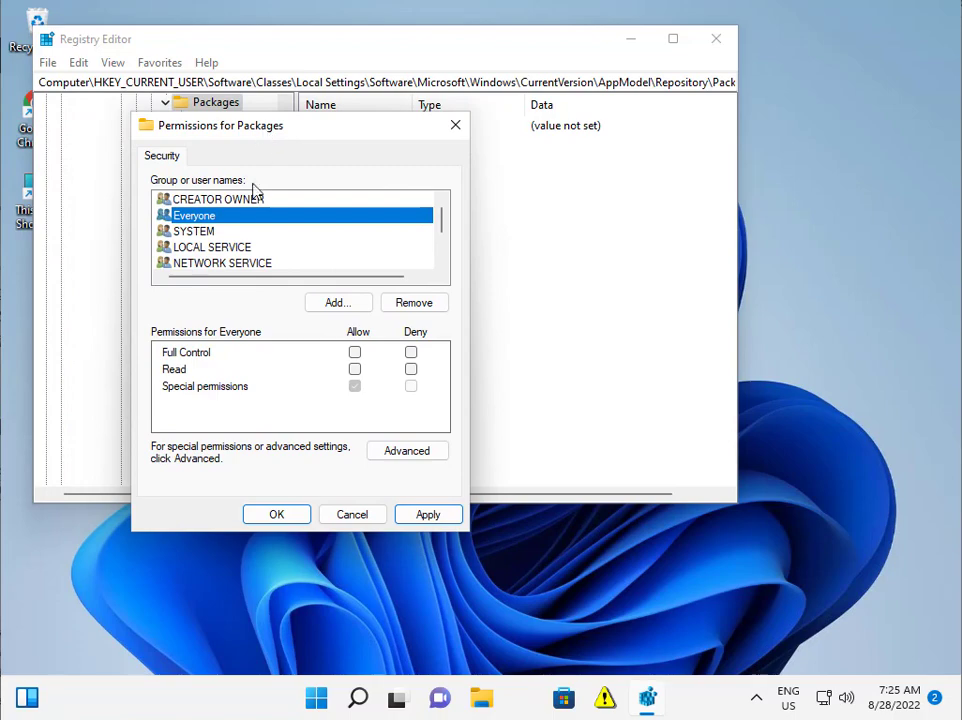
click(185, 247)
click(347, 357)
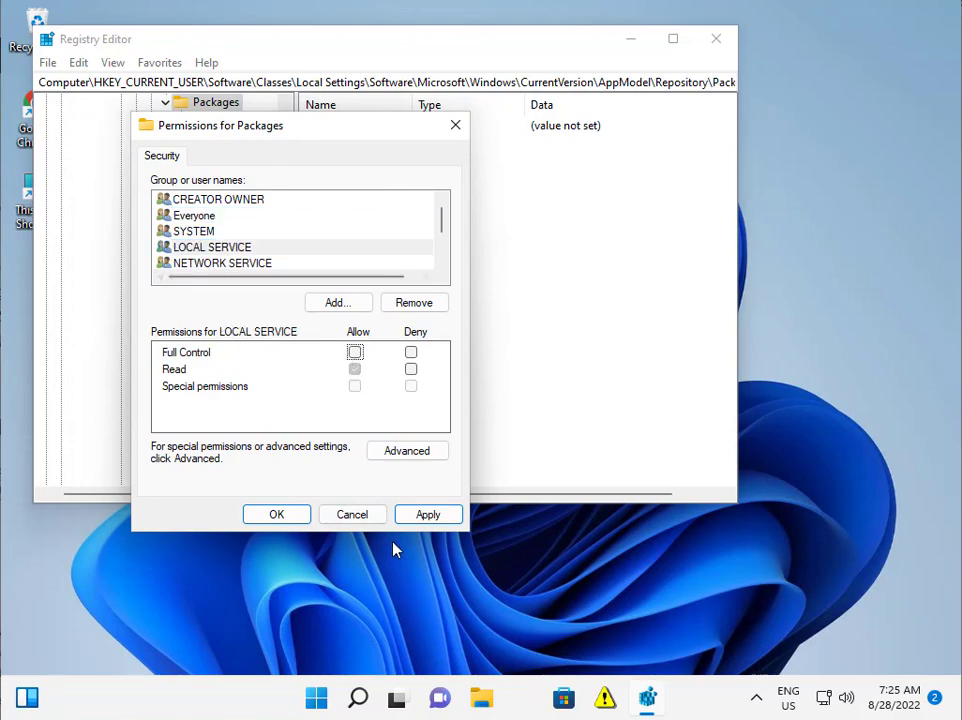
click(456, 127)
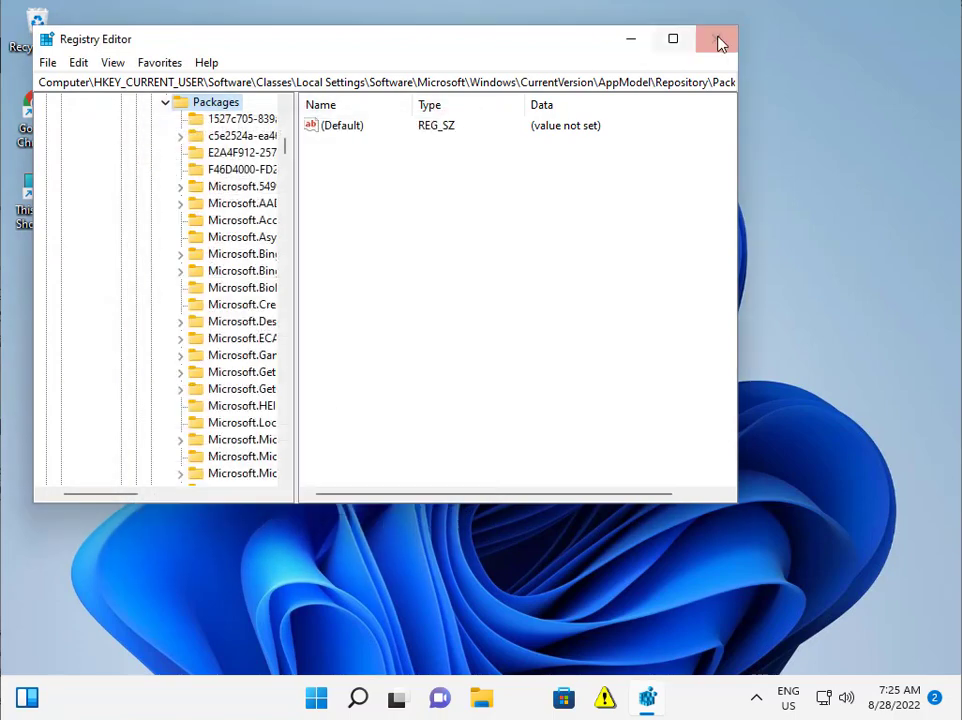
Close the Registry Editor and open the Default apps page under Apps in Windows Settings.
click(717, 40)
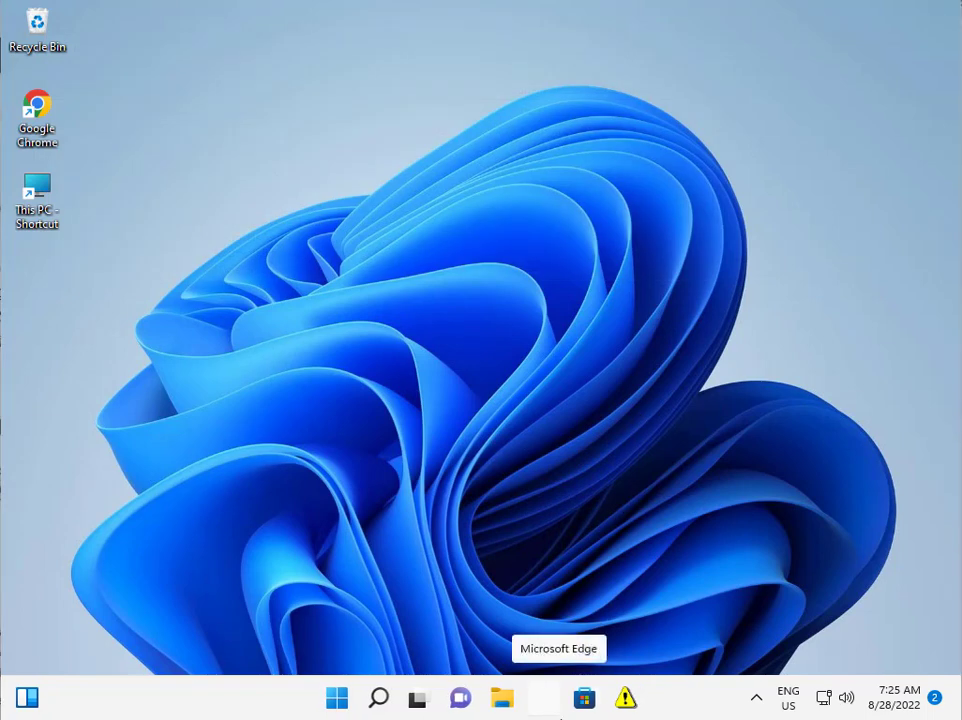
click(340, 704)
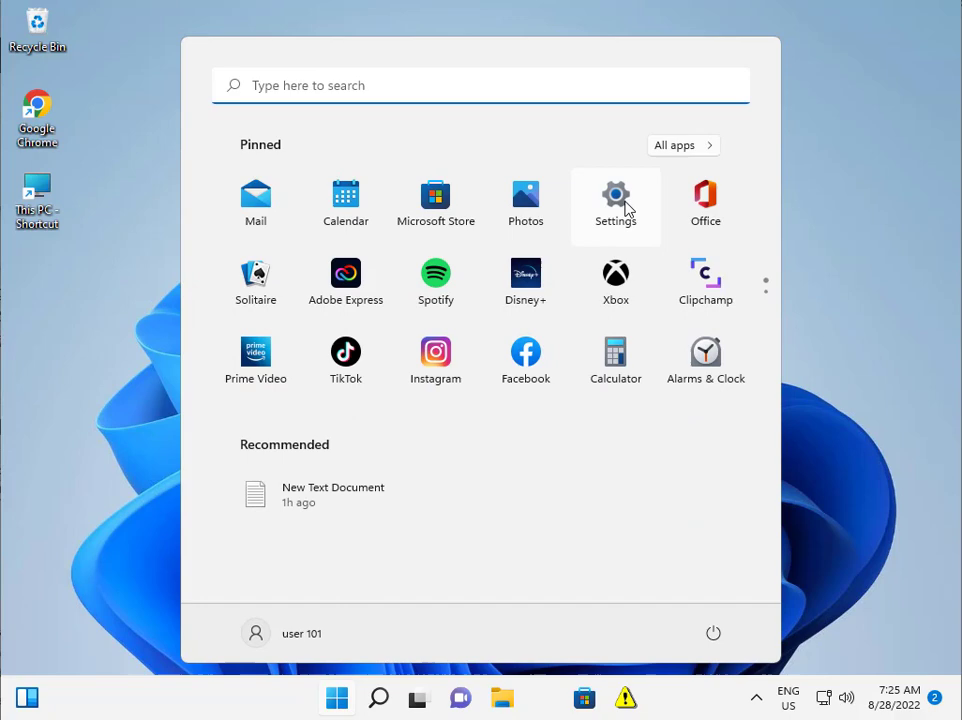
click(624, 203)
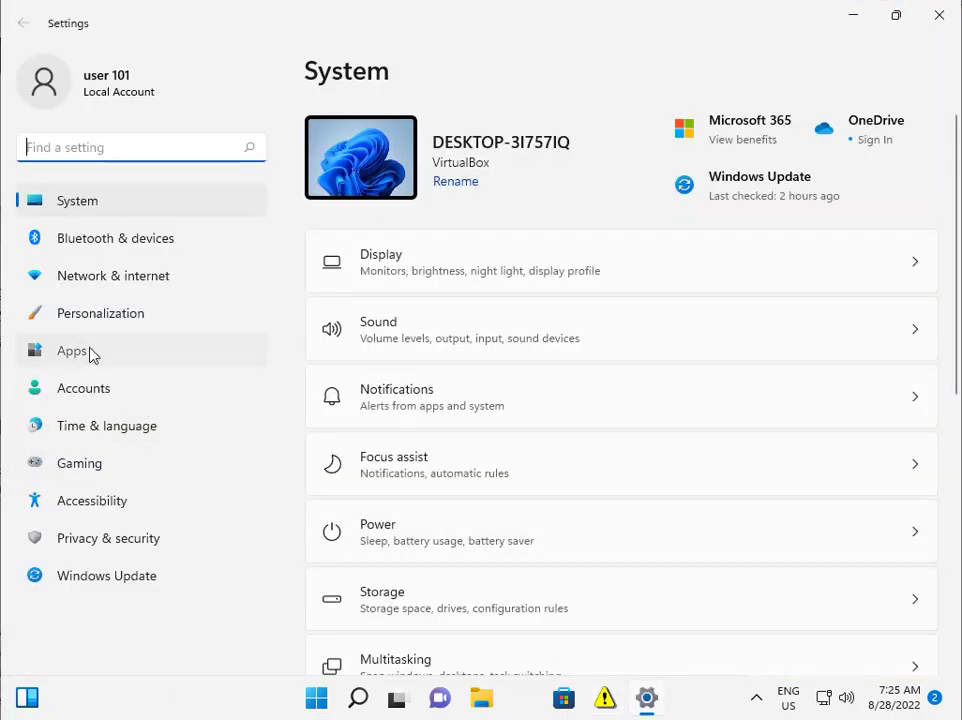
click(90, 352)
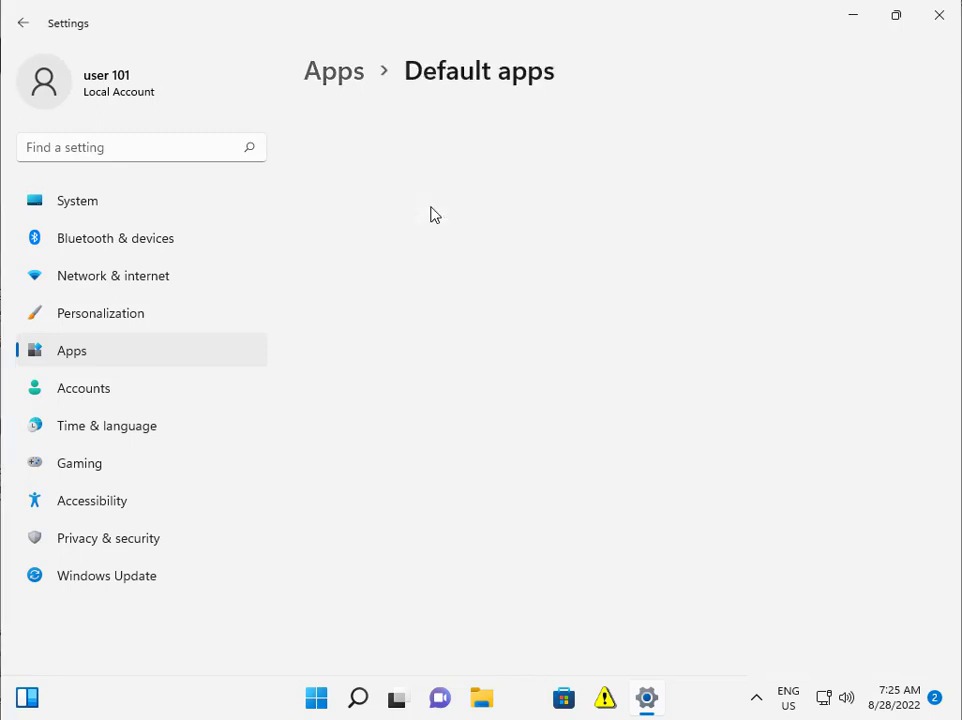
Find Microsoft Store in the default apps list and view its default file and link type associations.
scroll(507, 463, down, 4)
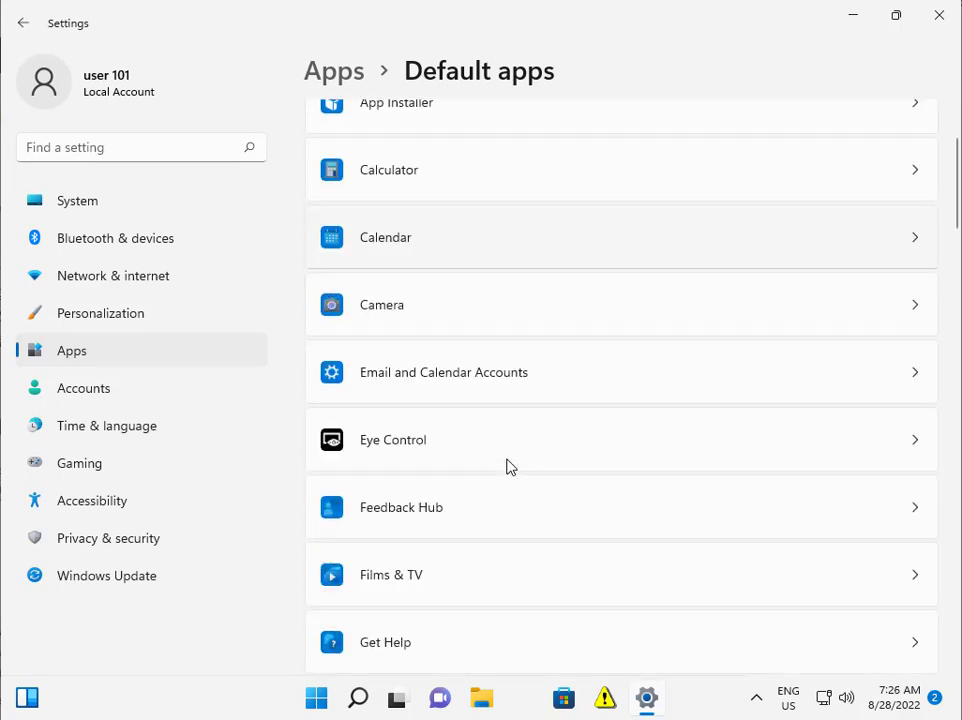
scroll(507, 463, down, 2)
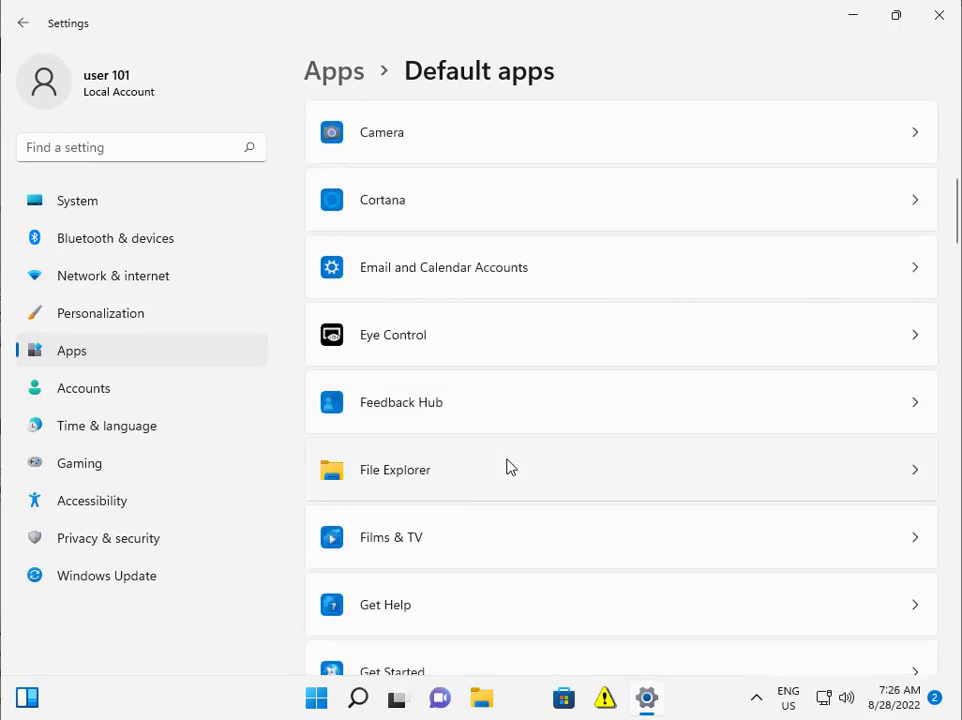
scroll(507, 466, down, 5)
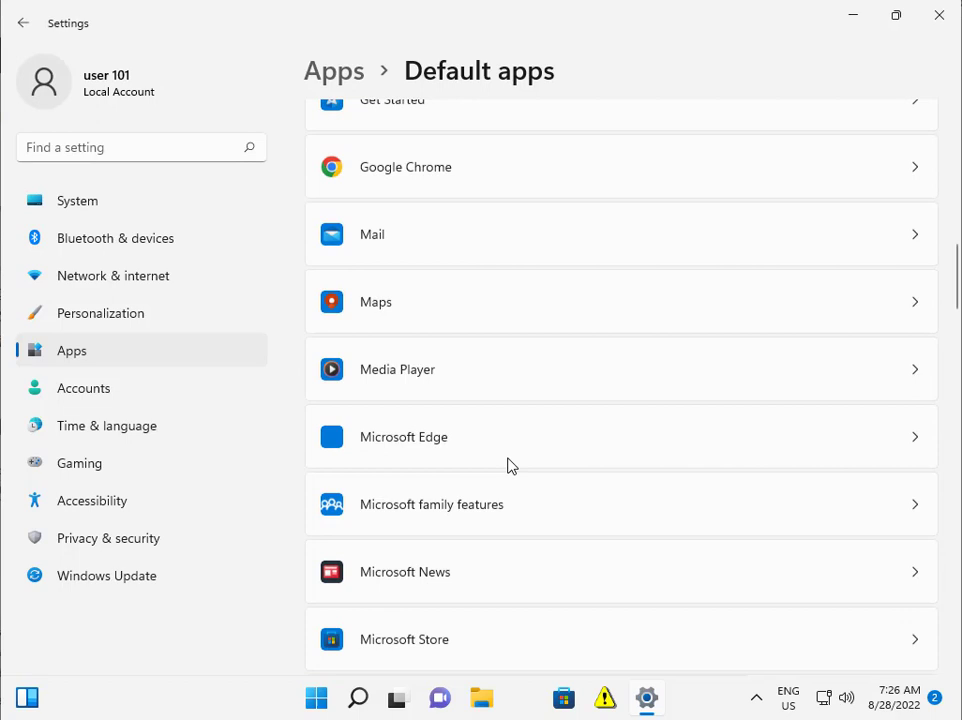
scroll(508, 465, down, 1)
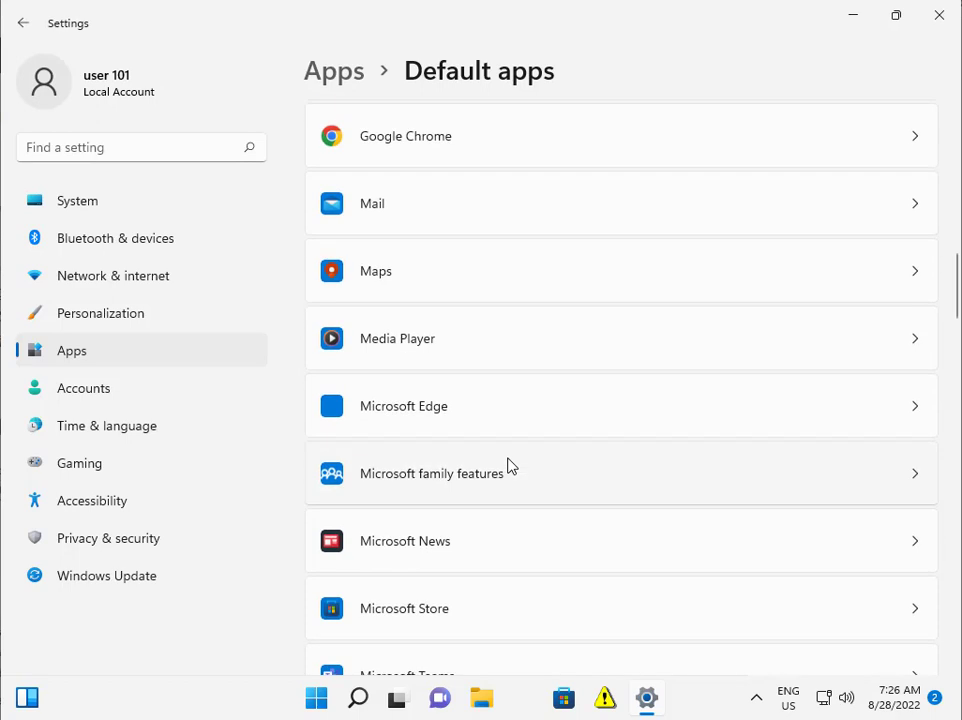
click(497, 622)
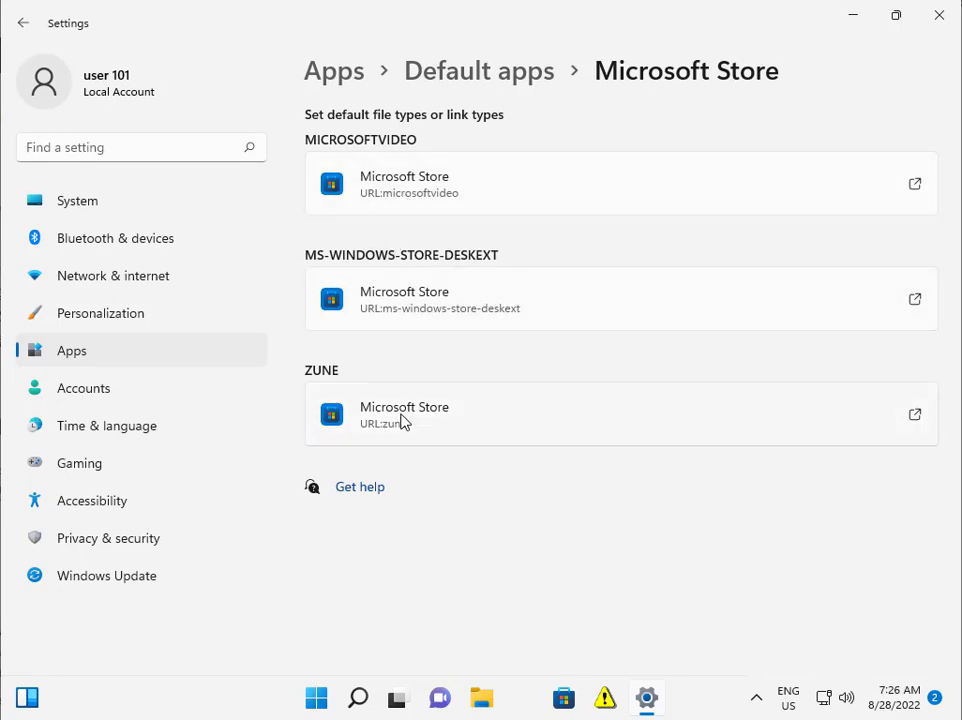
Go to the installed apps list under Apps & features and open the advanced options of Microsoft Photos.
click(340, 72)
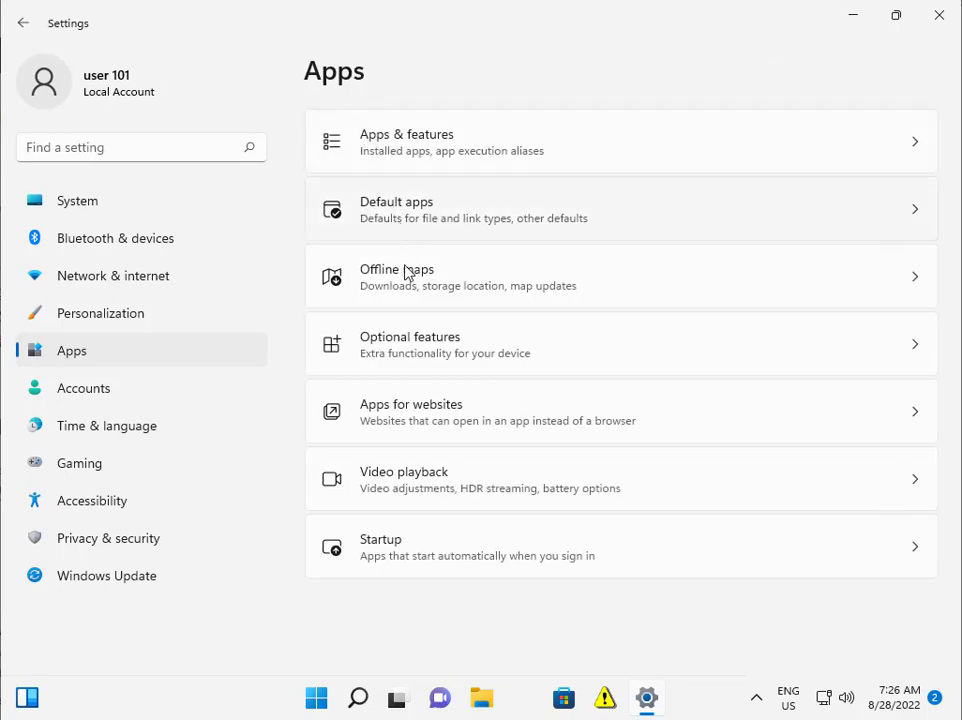
click(410, 152)
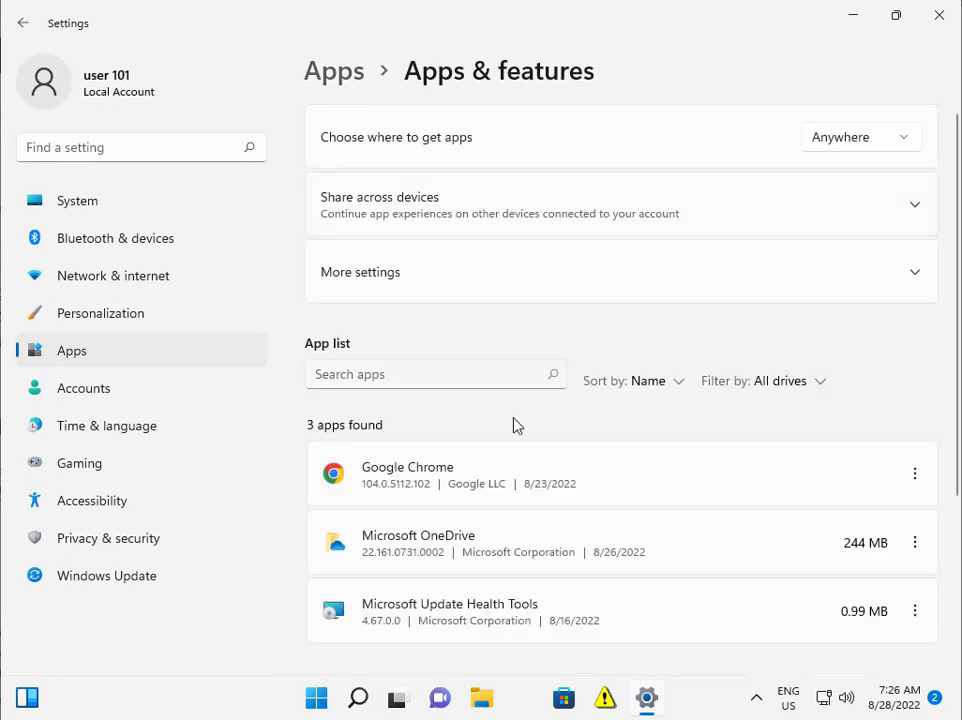
scroll(513, 425, down, 5)
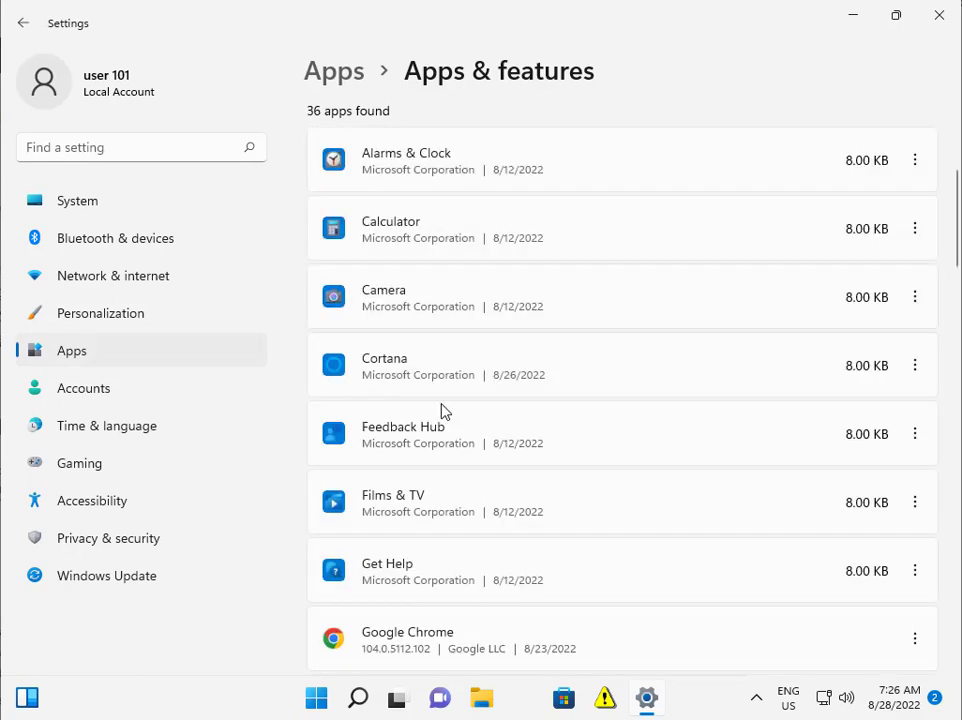
scroll(445, 410, down, 5)
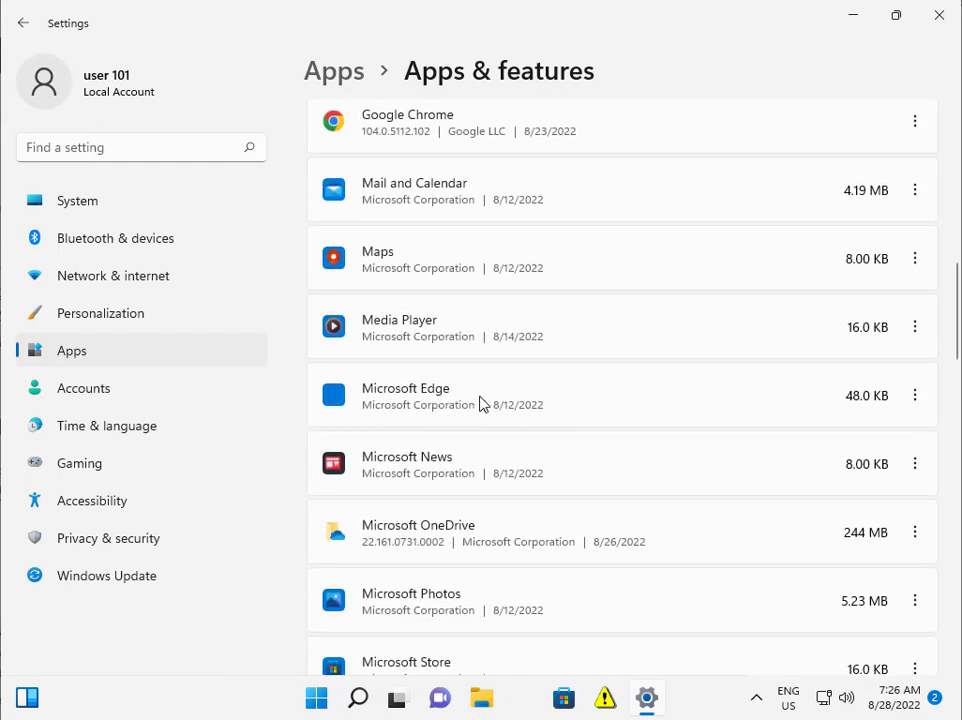
scroll(480, 402, down, 3)
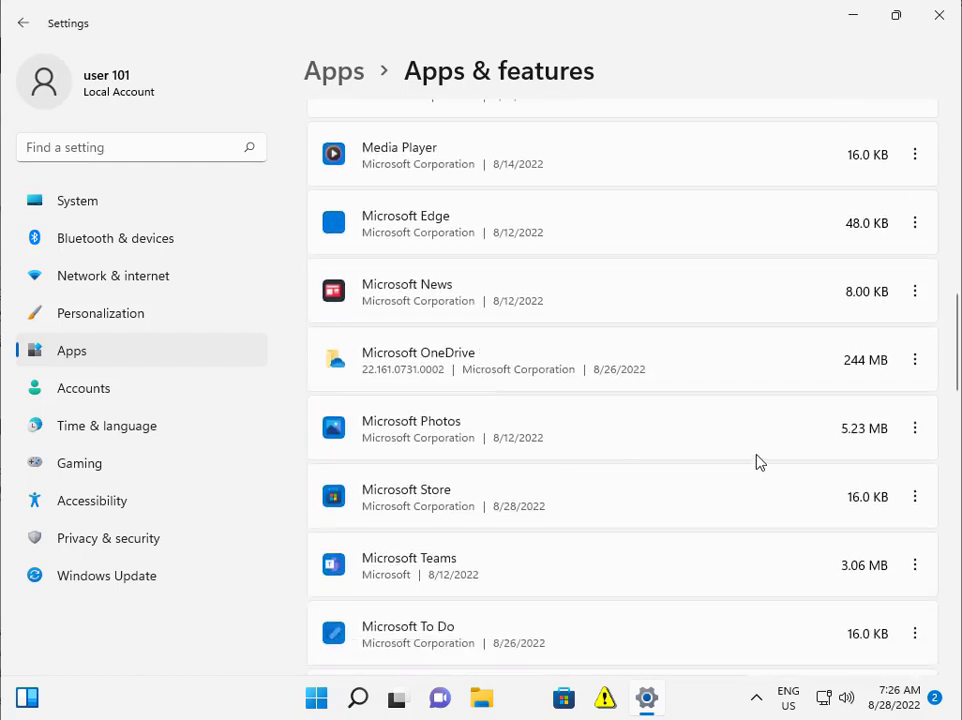
click(916, 434)
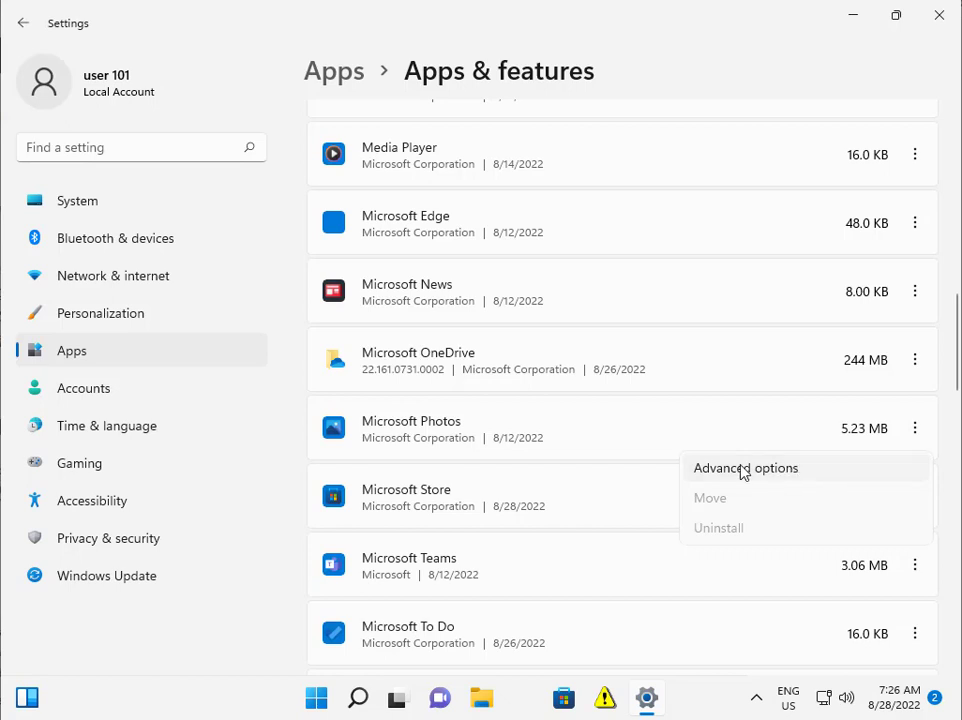
click(744, 468)
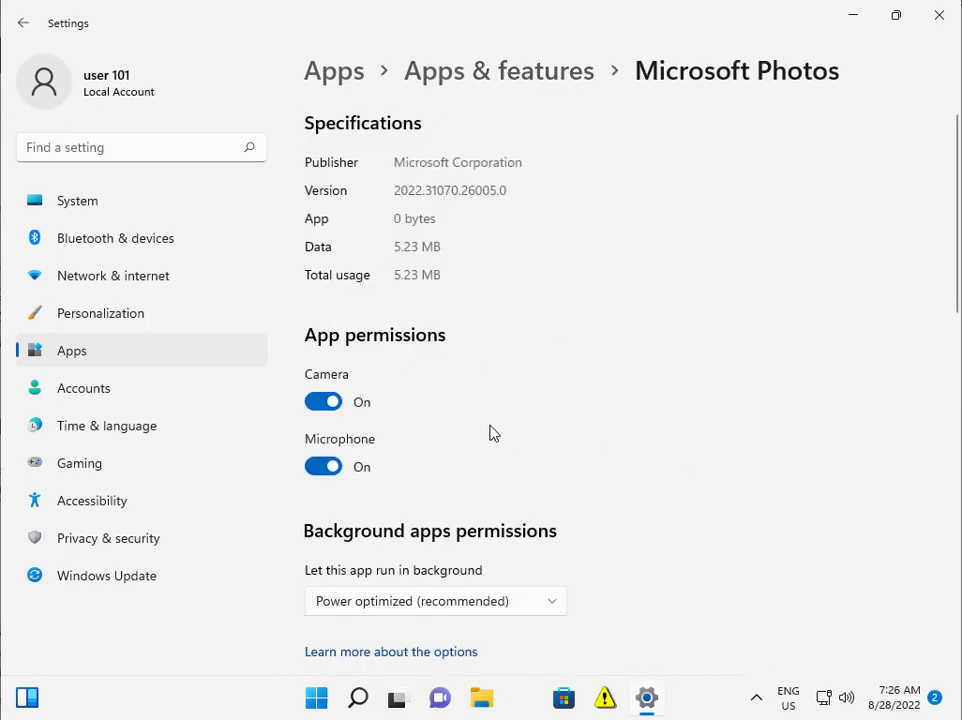
Reset Microsoft Photos, confirming deletion of its data, and start a repair of the app.
scroll(461, 429, down, 2)
scroll(459, 430, down, 5)
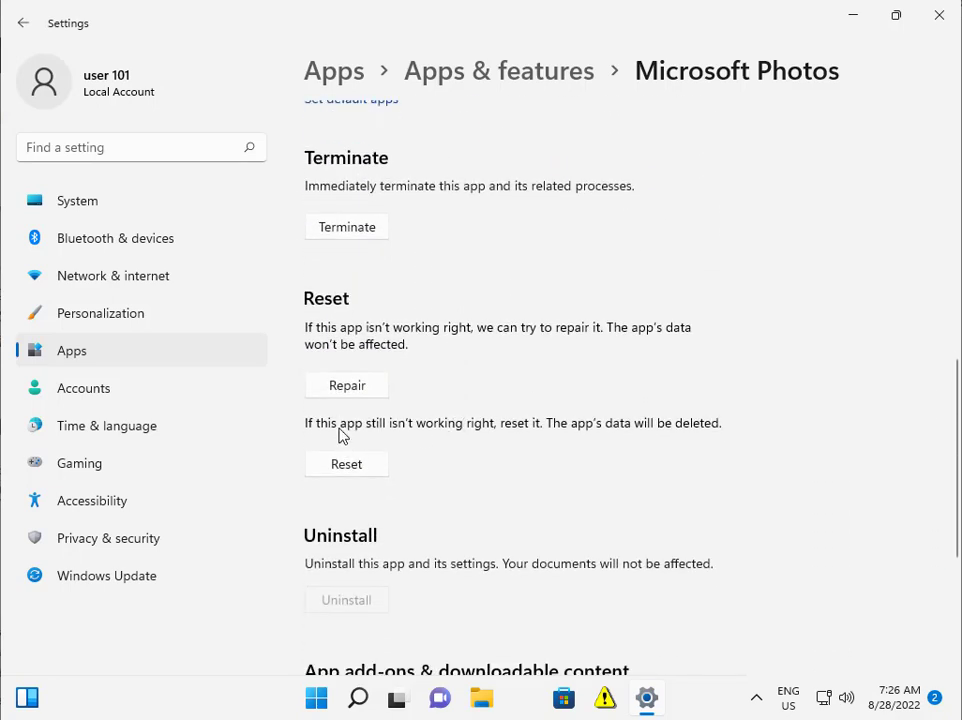
click(348, 465)
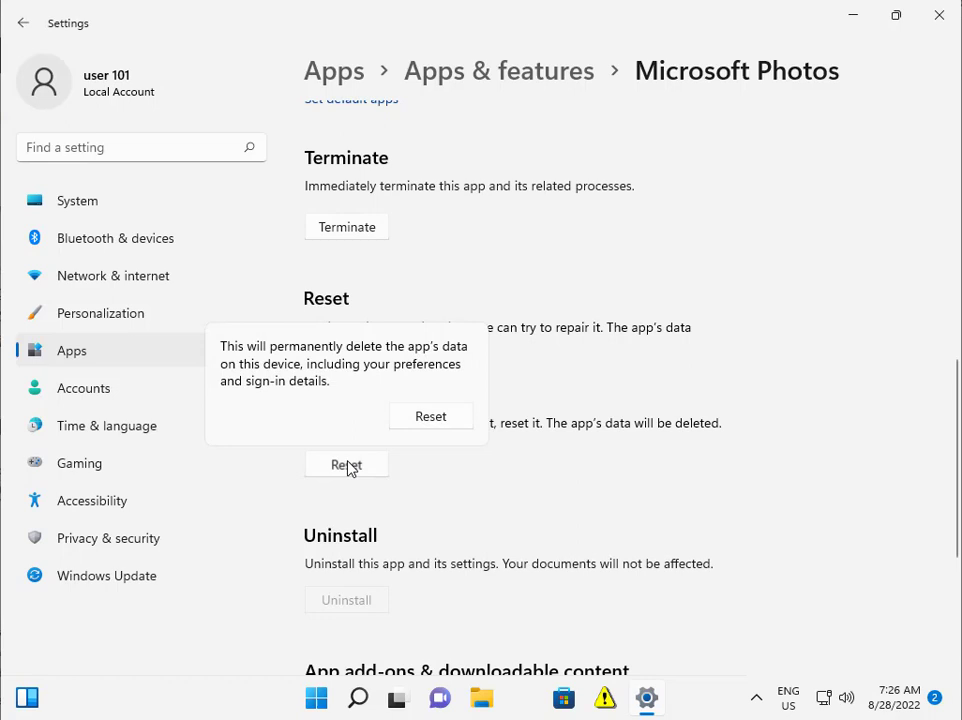
click(430, 427)
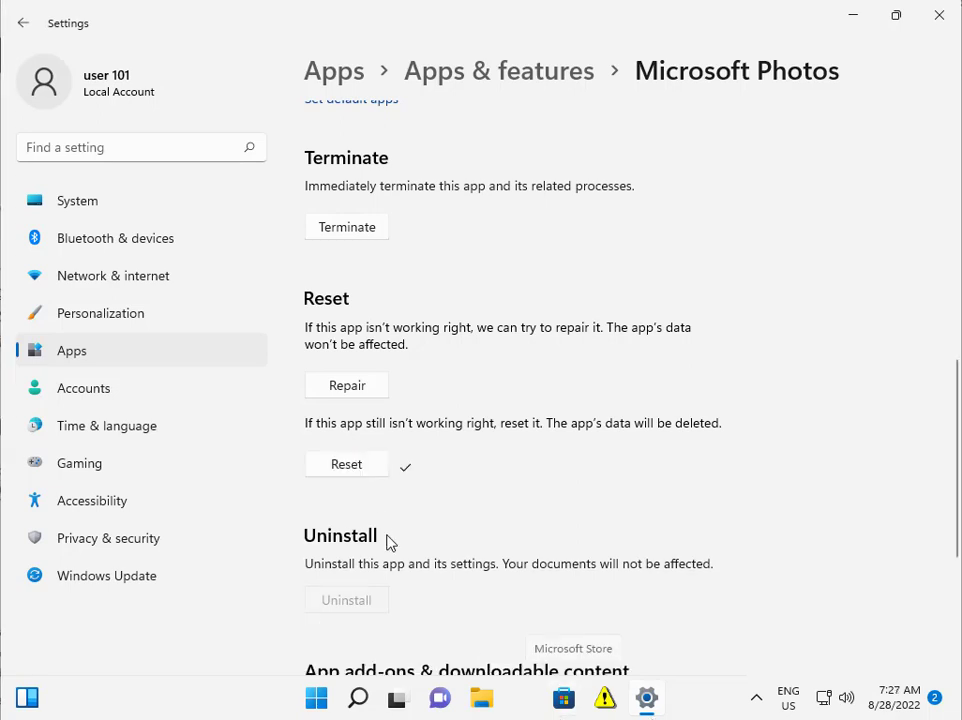
click(348, 387)
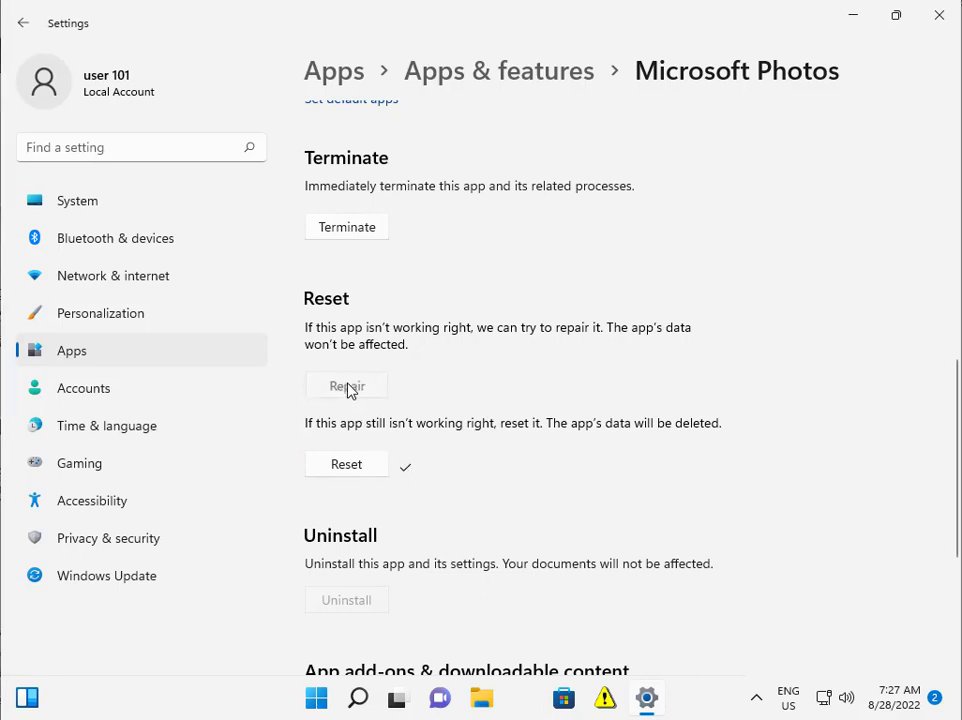